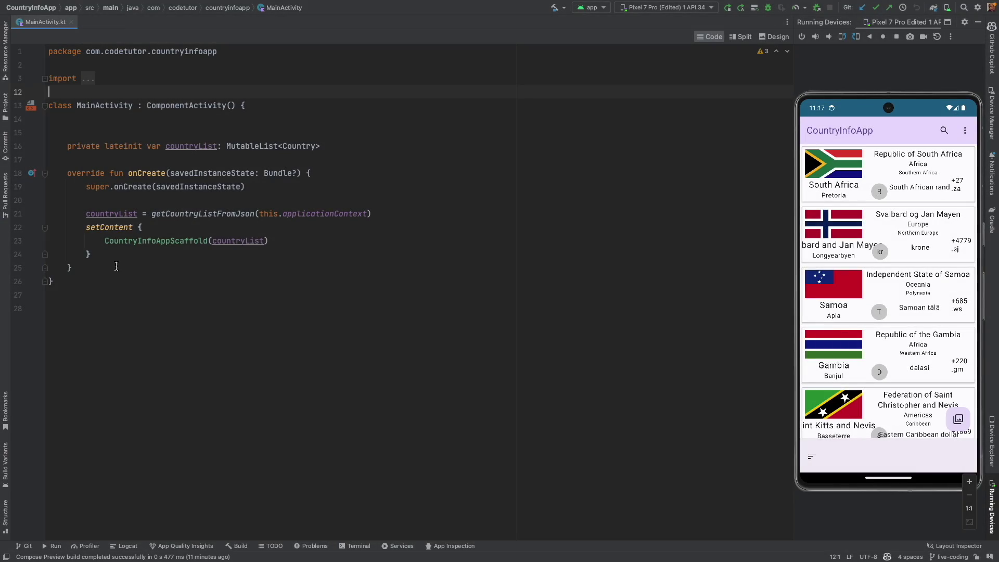
pyautogui.moveTo(102, 241); pyautogui.dragTo(270, 241)
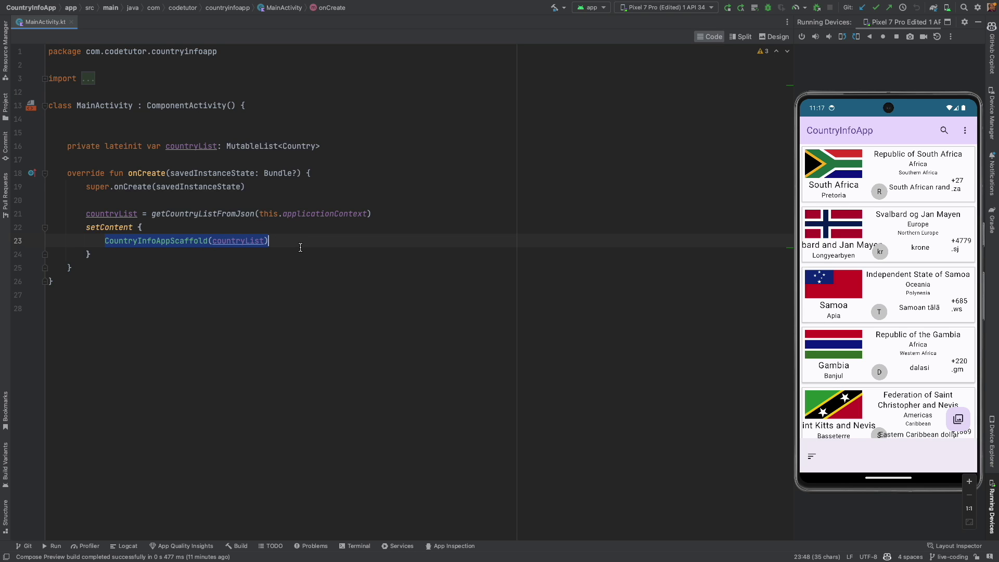
pyautogui.keyDown('ctrl'); pyautogui.click(191, 242); pyautogui.keyUp('ctrl')
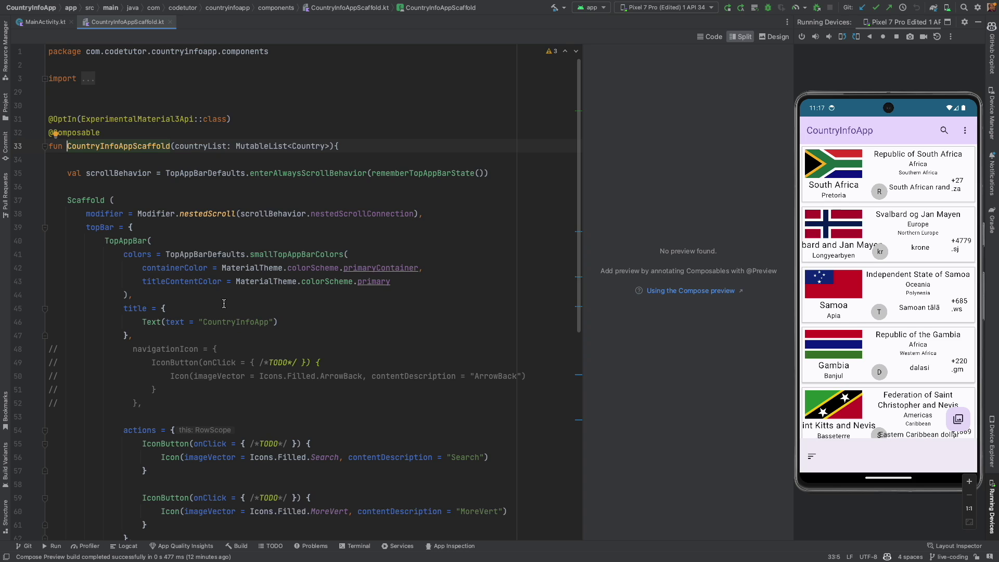
pyautogui.scroll(-3, 224, 303)
pyautogui.scroll(-1, 224, 303)
pyautogui.doubleClick(100, 160)
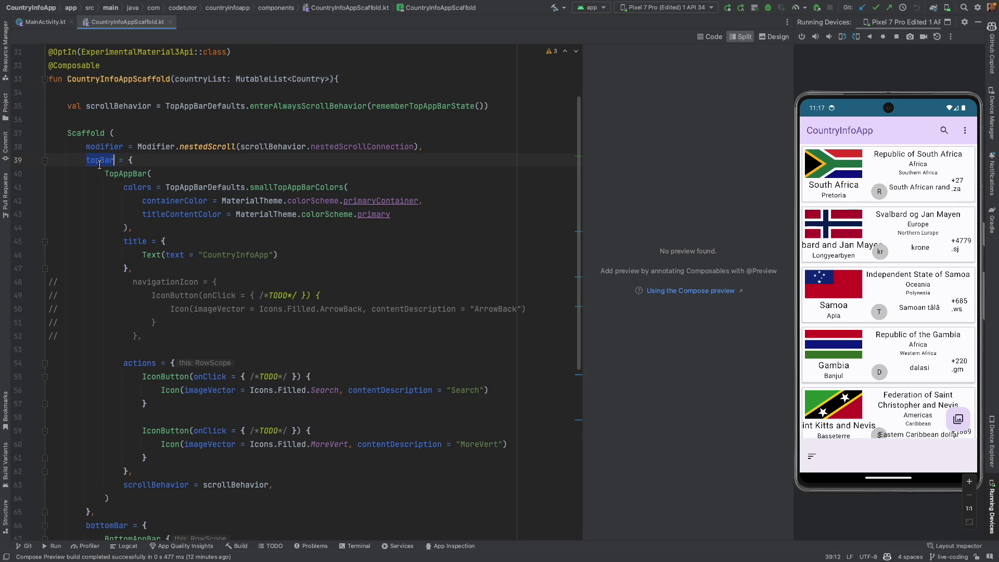
pyautogui.doubleClick(139, 363)
pyautogui.moveTo(106, 526)
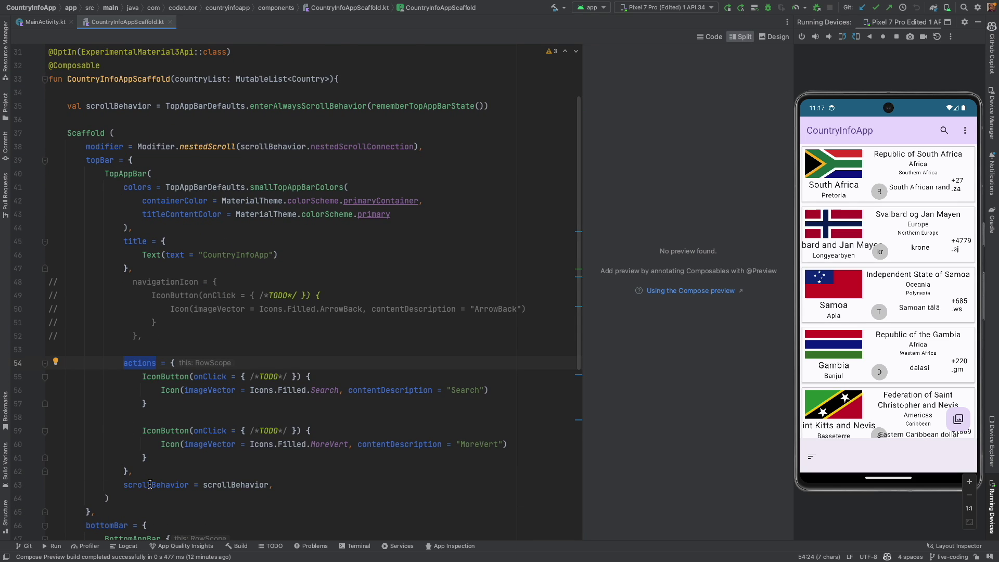
pyautogui.scroll(-4, 139, 364)
pyautogui.doubleClick(113, 368)
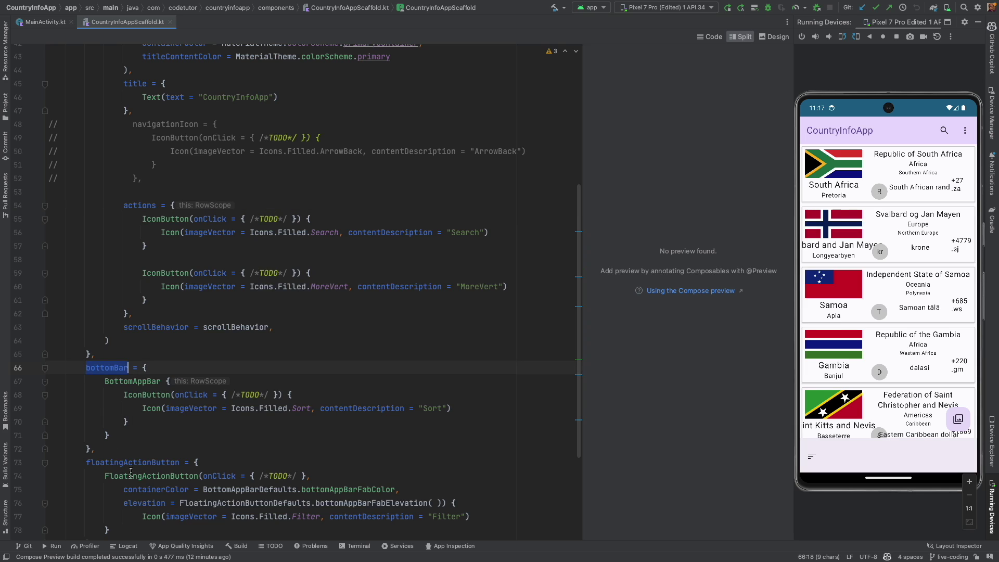
pyautogui.scroll(-2, 132, 474)
pyautogui.scroll(-3, 132, 475)
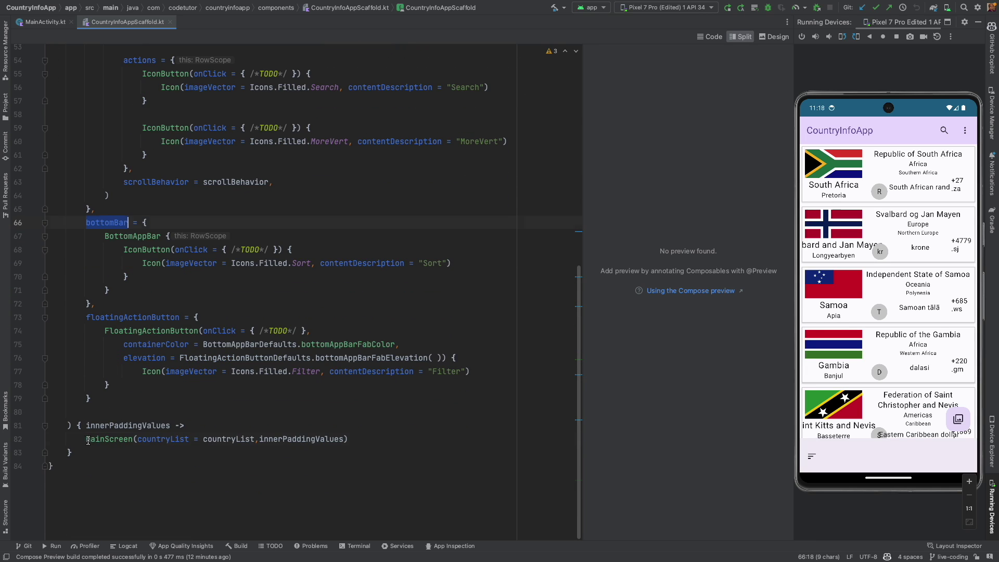
pyautogui.moveTo(85, 440); pyautogui.dragTo(381, 445)
pyautogui.hotkey('alt', 'Left')
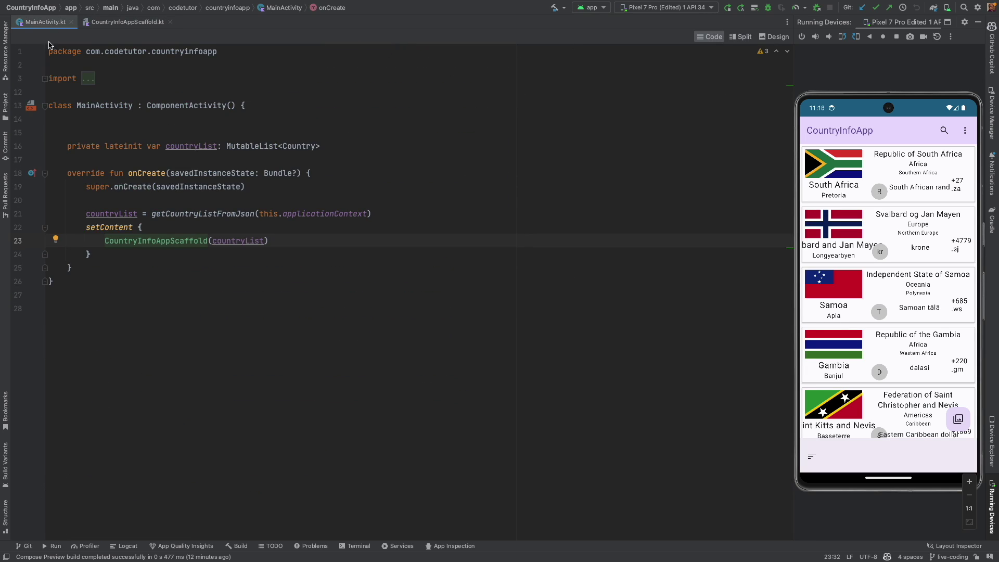
# - Check the CountryInfoAppScaffold definition, then return to the setContent block in MainActivity.kt
pyautogui.keyDown('ctrl'); pyautogui.click(173, 240); pyautogui.keyUp('ctrl')
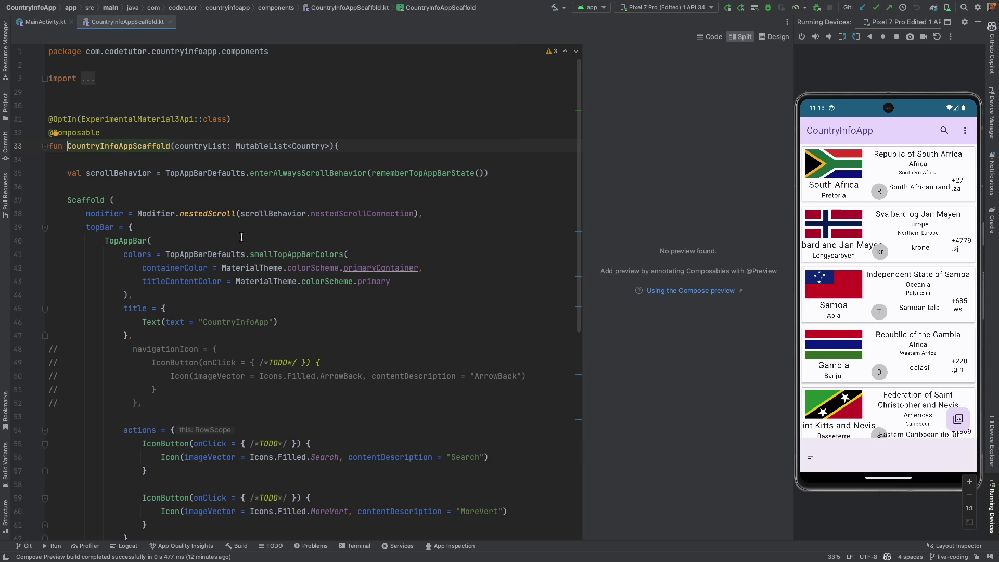
pyautogui.hotkey('alt', 'Left')
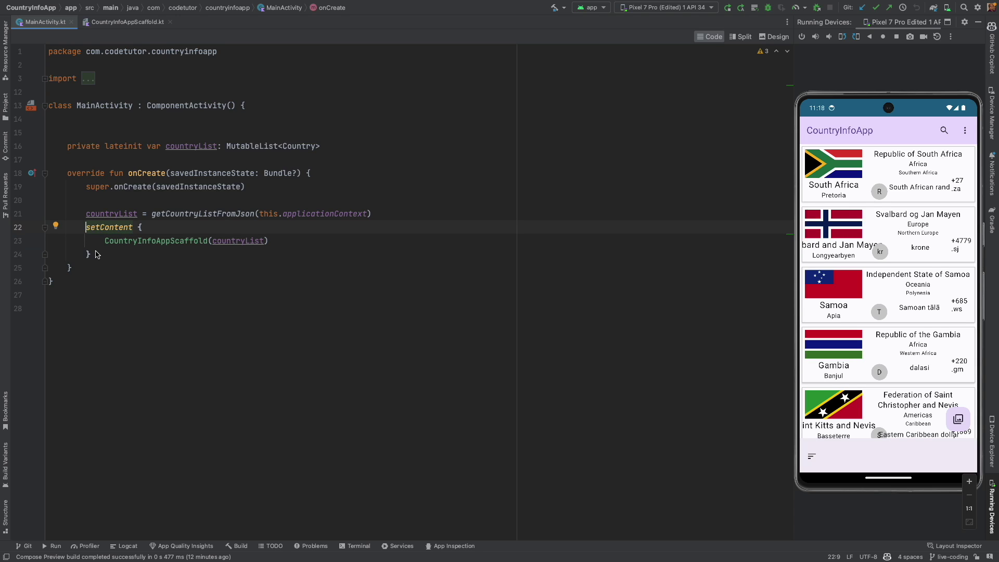
pyautogui.moveTo(86, 227); pyautogui.dragTo(95, 257)
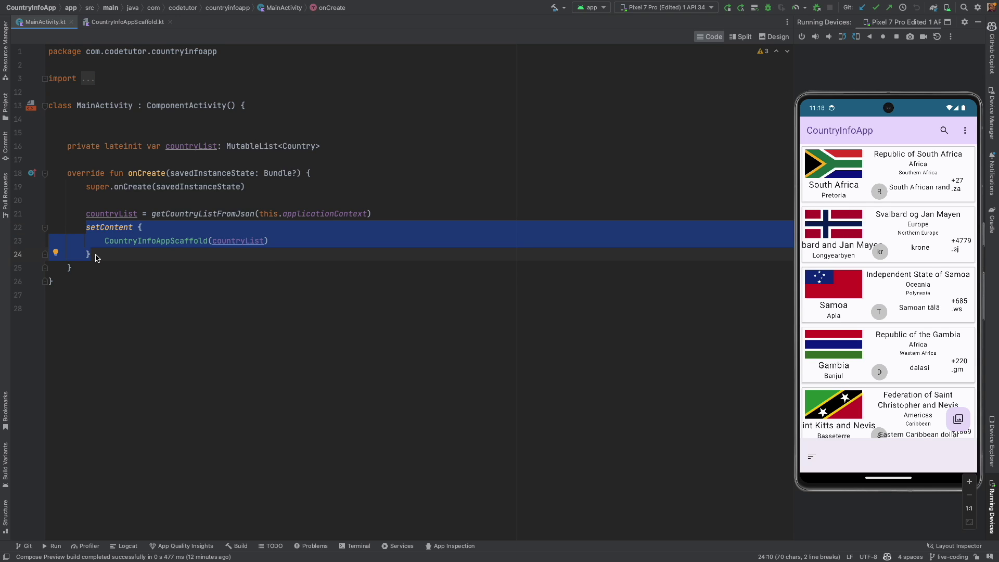
pyautogui.click(271, 242)
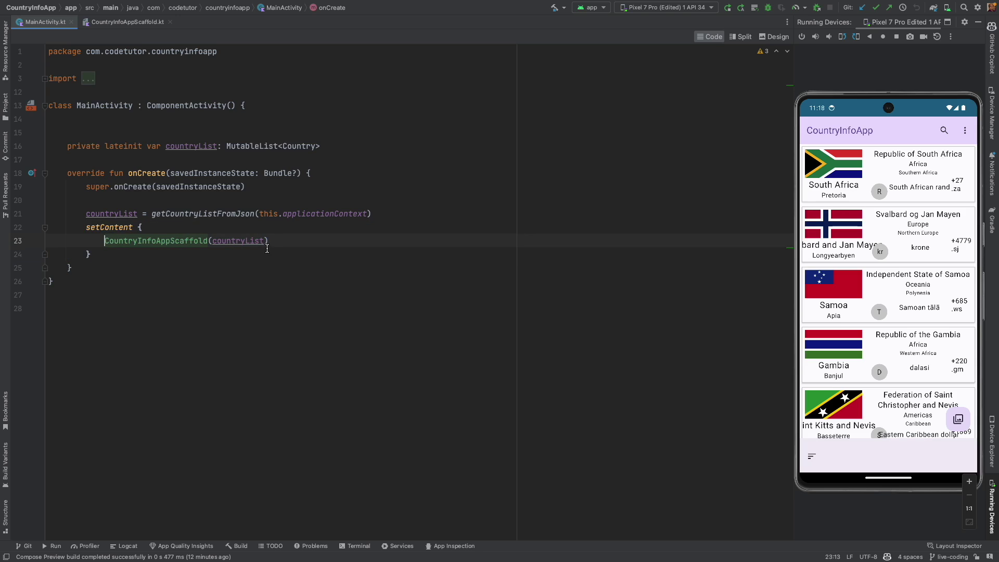
pyautogui.doubleClick(270, 243)
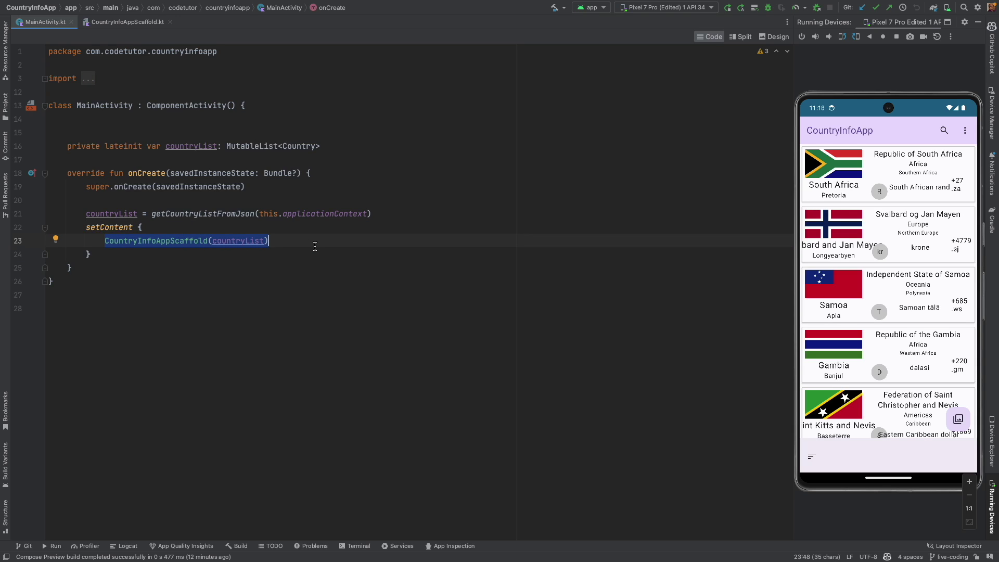
# - Add a CountryInfoAppTheme block at the top of setContent using autocomplete
pyautogui.click(141, 227)
pyautogui.press('Return')
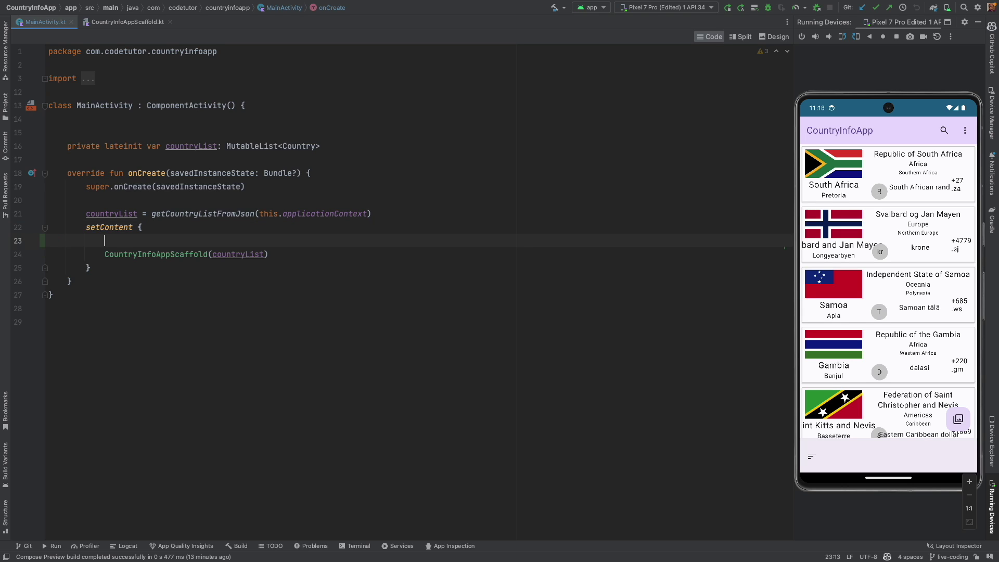
pyautogui.write('Coun')
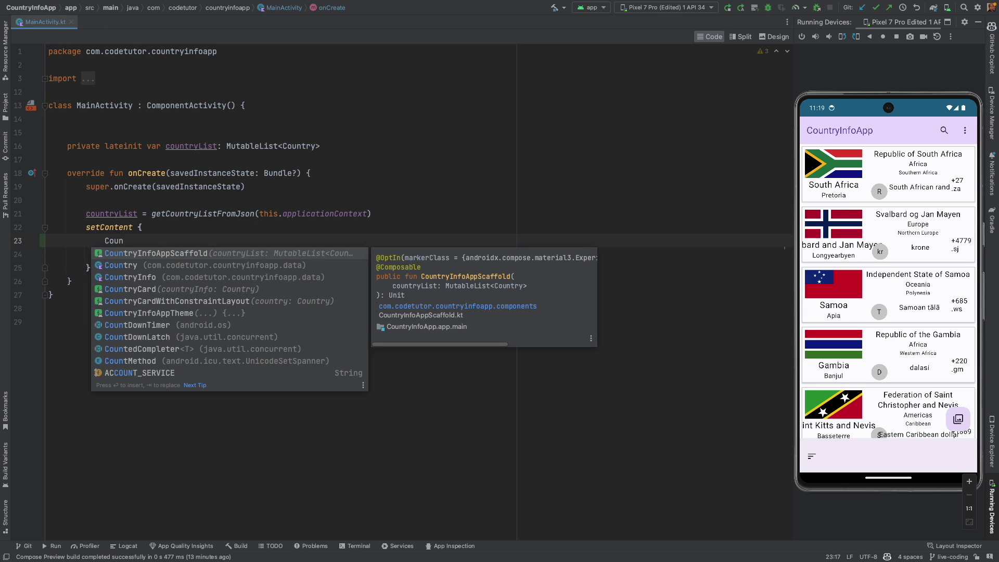
pyautogui.press('Down')
pyautogui.press('Return')
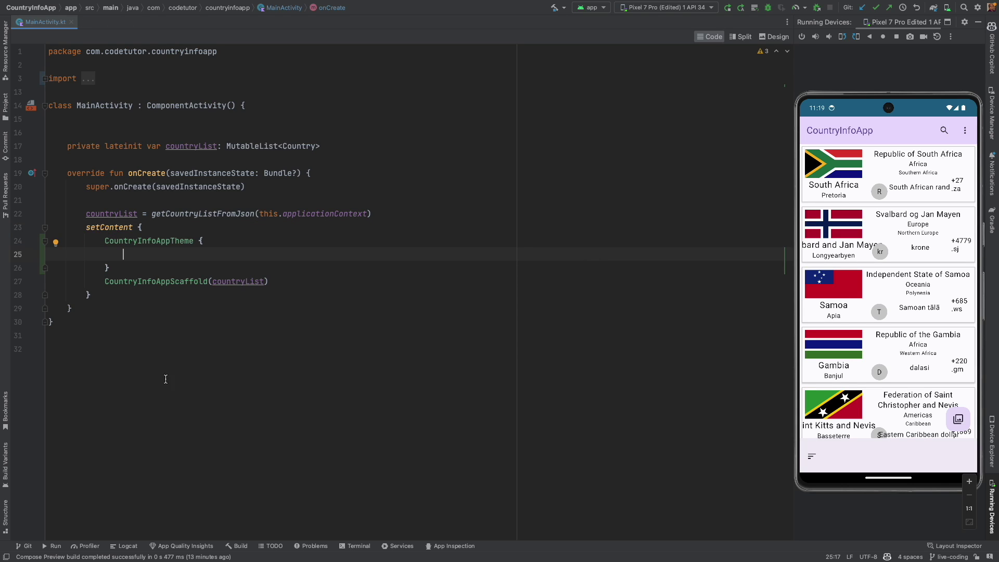
# - Move the CountryInfoAppScaffold(countryList) call inside the CountryInfoAppTheme block
pyautogui.moveTo(104, 281); pyautogui.dragTo(285, 281)
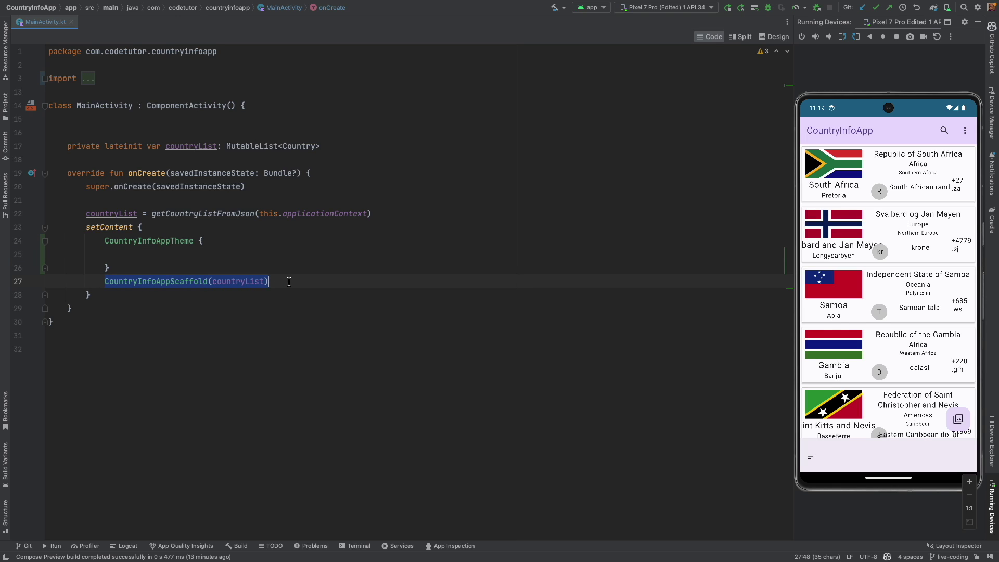
pyautogui.hotkey('ctrl', 'x')
pyautogui.click(214, 254)
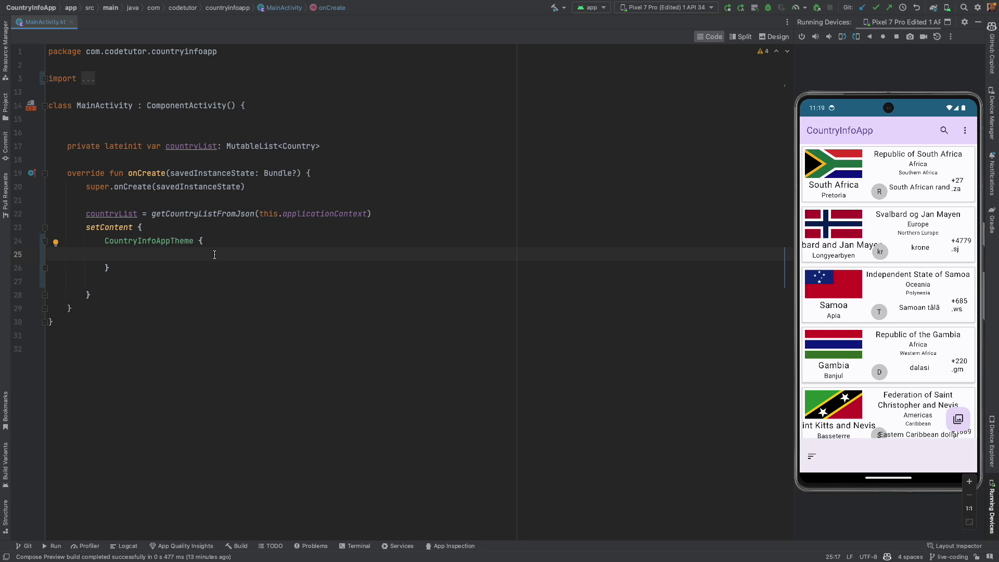
pyautogui.hotkey('ctrl', 'v')
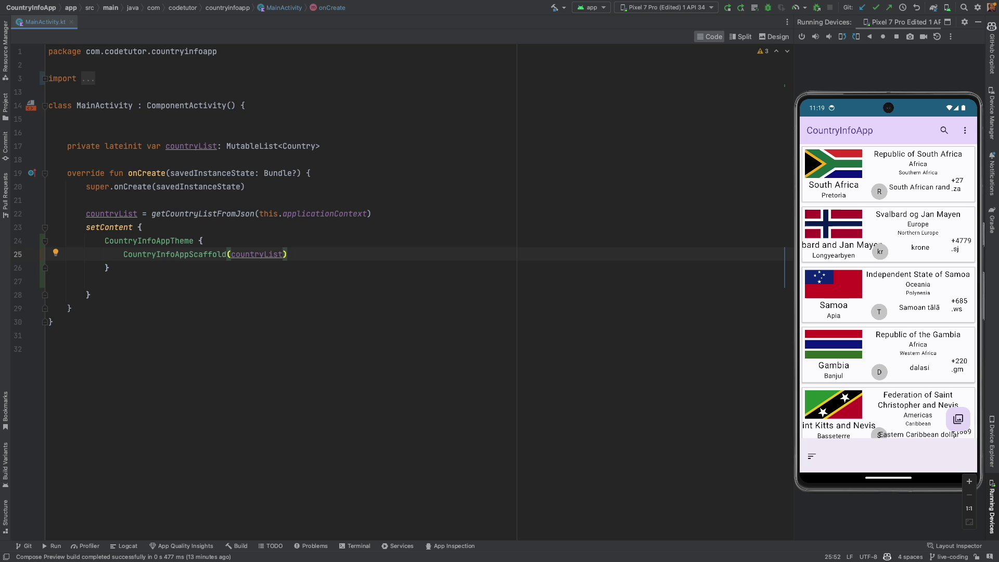
pyautogui.press('Down')
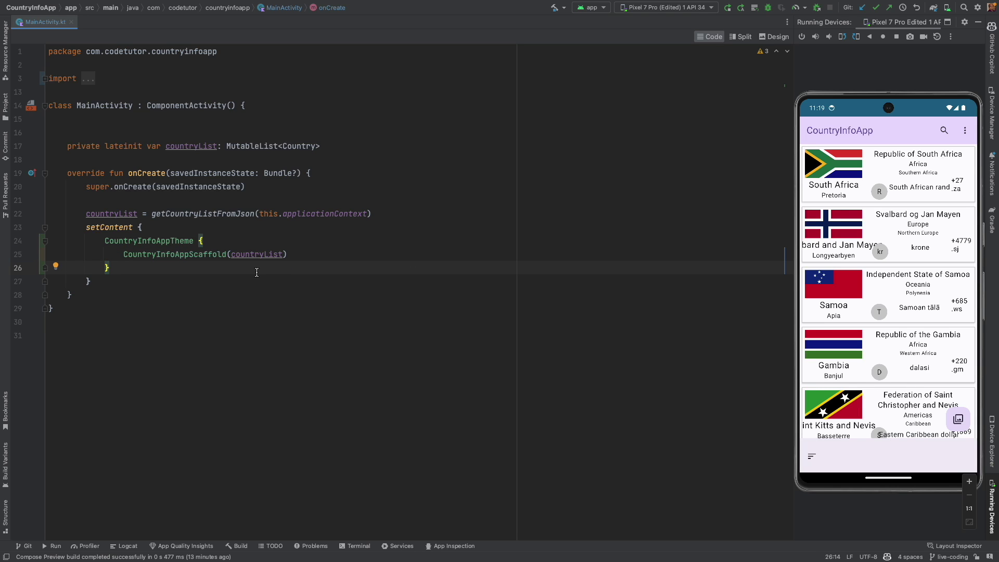
pyautogui.moveTo(131, 248); pyautogui.dragTo(109, 270)
pyautogui.click(49, 118)
# - Rerun the app with Shift+F10 and open CountryInfoAppTheme's definition in Theme.kt
pyautogui.moveTo(889, 476); pyautogui.dragTo(888, 351)
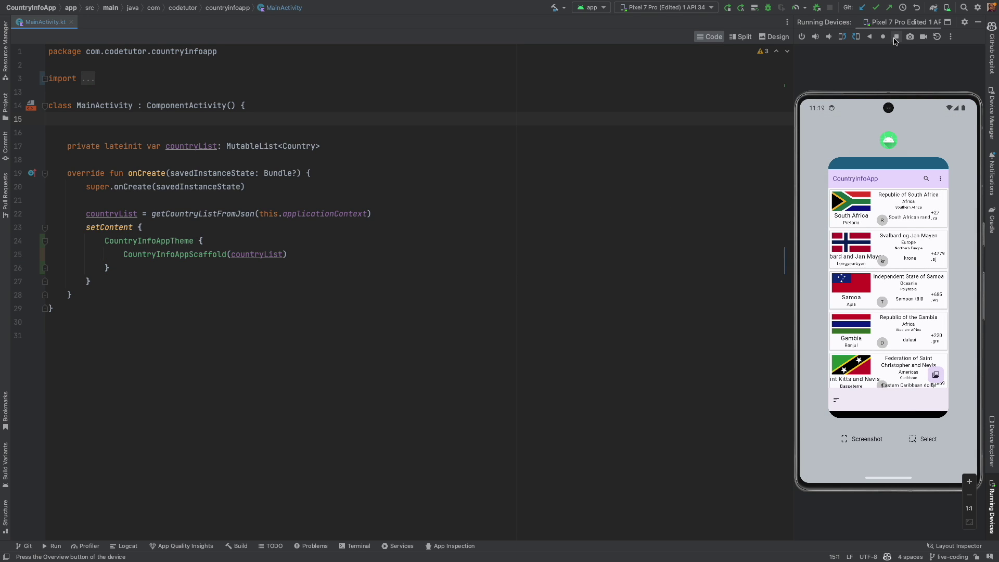
pyautogui.hotkey('shift', 'F10')
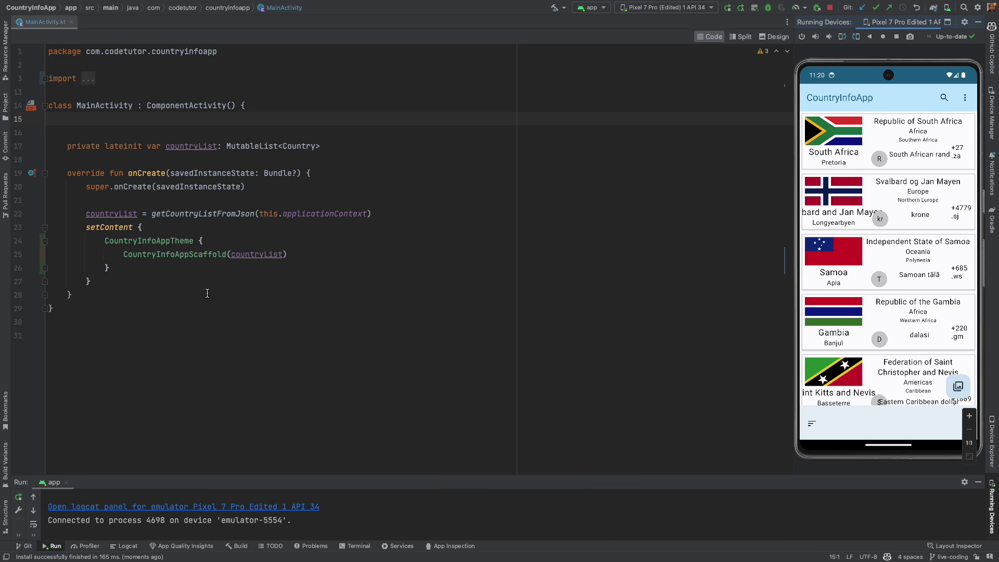
pyautogui.keyDown('ctrl'); pyautogui.click(148, 240); pyautogui.keyUp('ctrl')
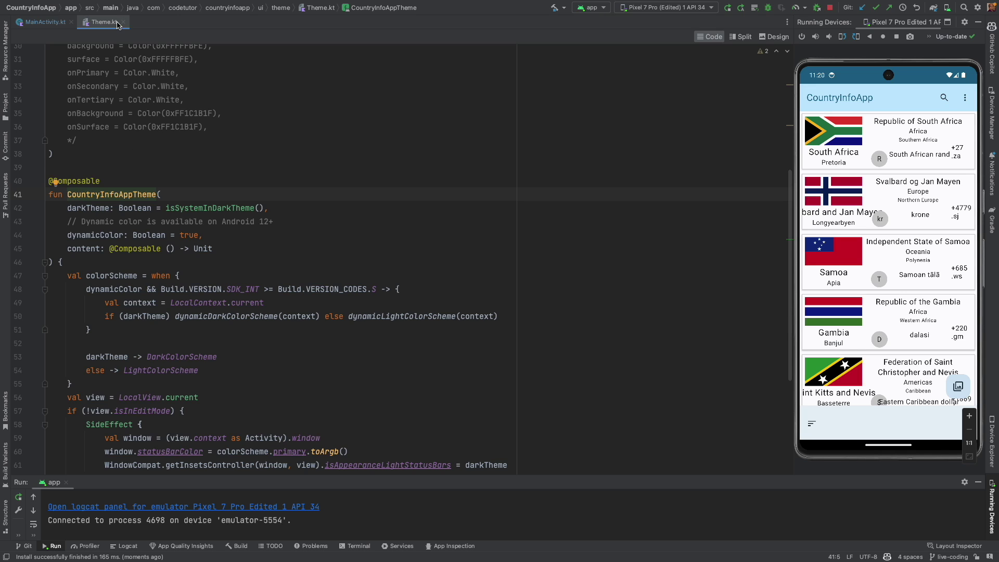
pyautogui.click(6, 101)
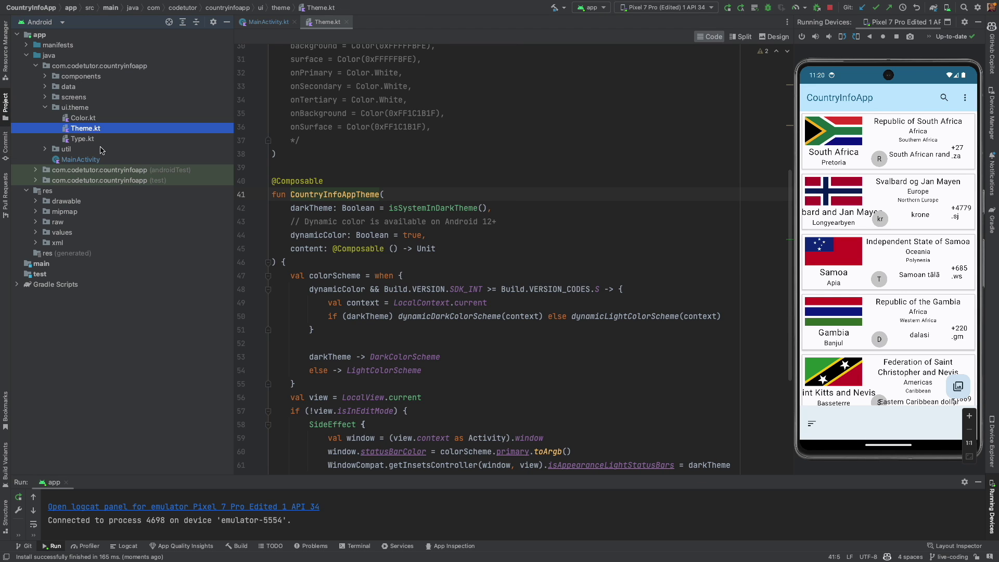
pyautogui.scroll(-5, 341, 267)
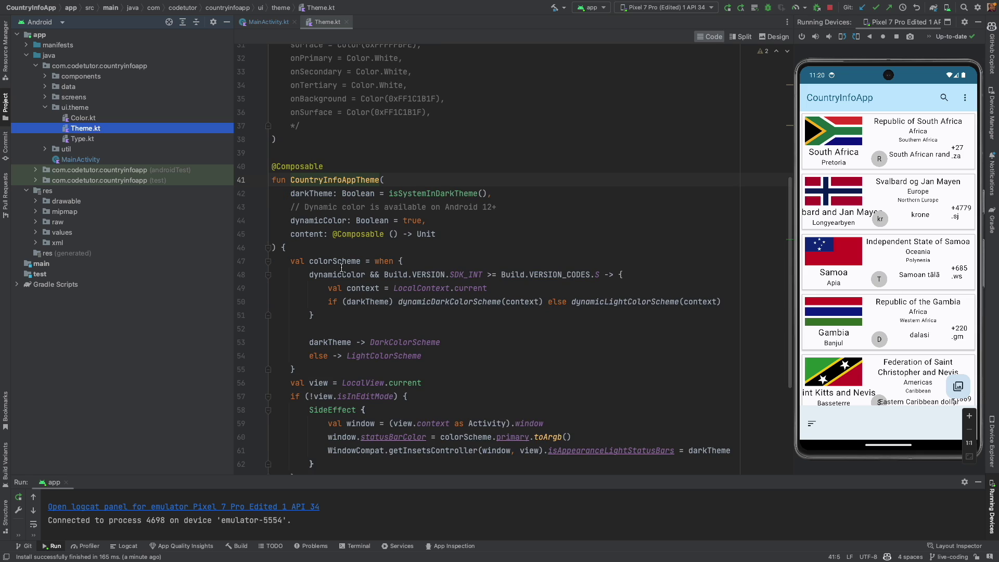
pyautogui.scroll(-5, 341, 267)
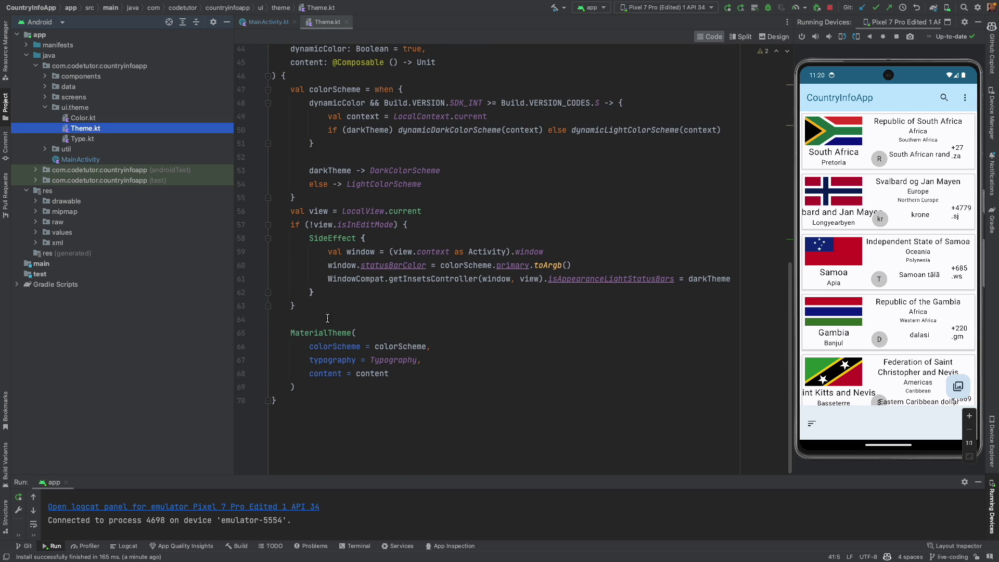
pyautogui.moveTo(309, 360); pyautogui.dragTo(428, 360)
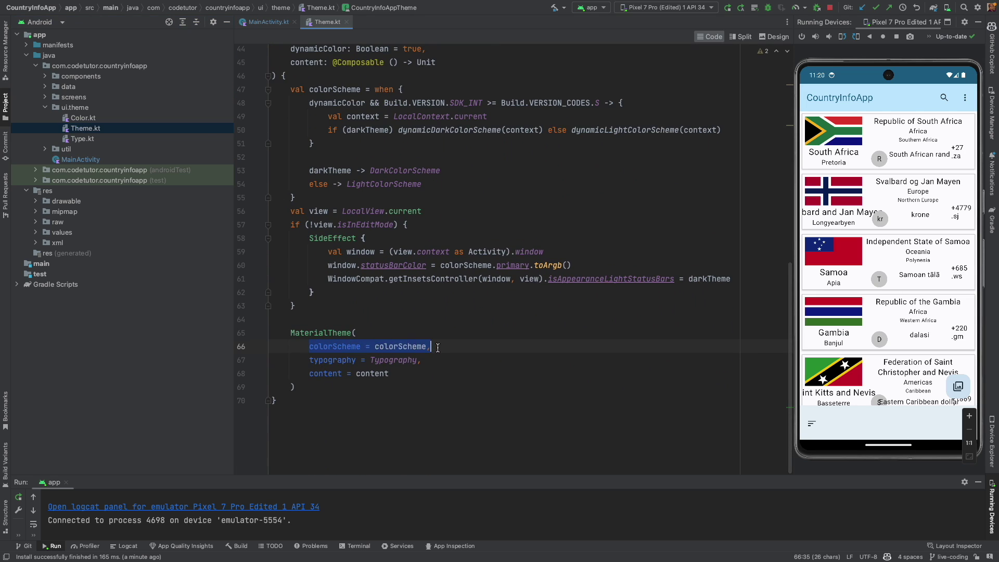
pyautogui.moveTo(310, 373); pyautogui.dragTo(396, 373)
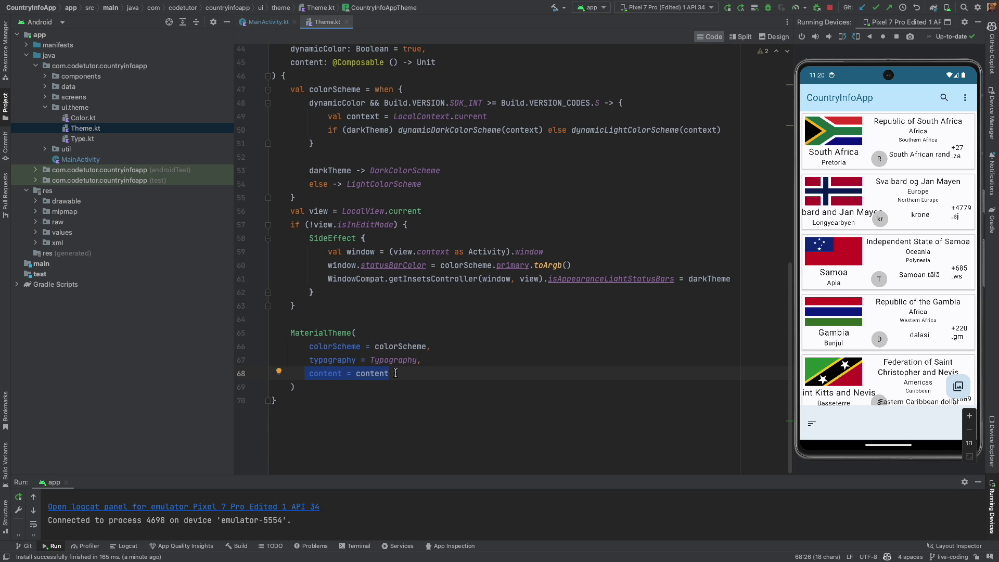
pyautogui.hotkey('alt', '1')
pyautogui.scroll(3, 344, 145)
pyautogui.scroll(-1, 344, 144)
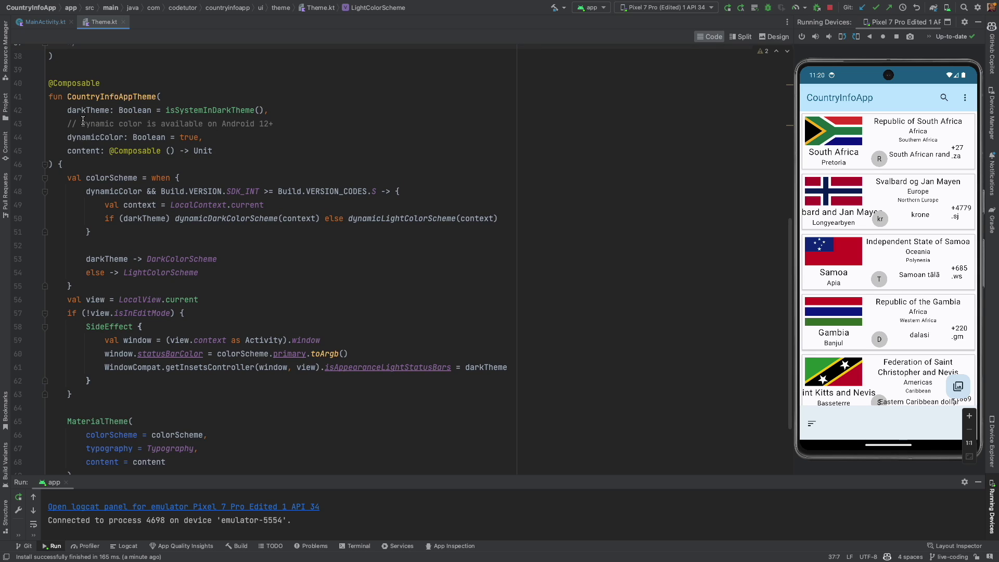
pyautogui.moveTo(68, 111); pyautogui.dragTo(270, 111)
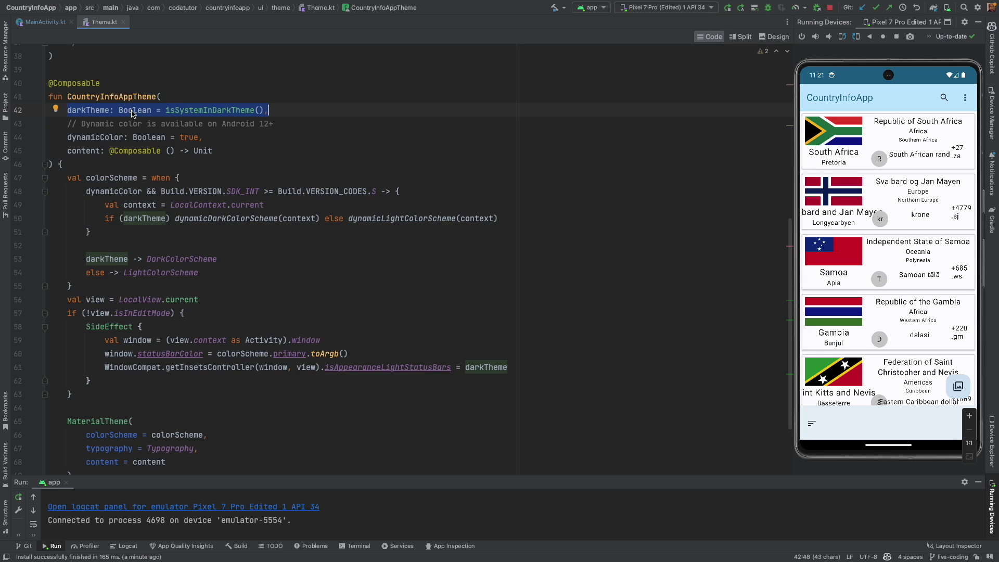
pyautogui.doubleClick(90, 110)
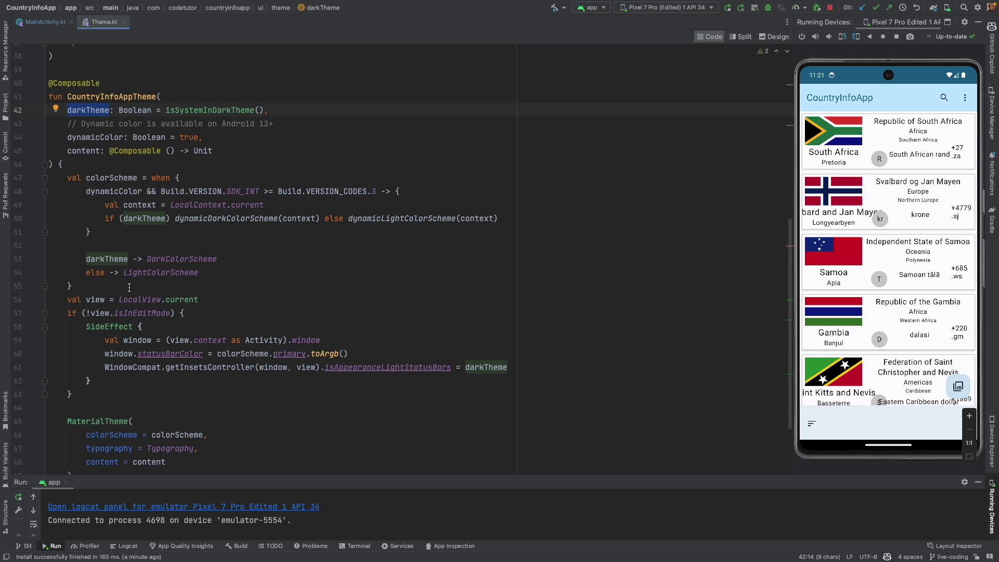
pyautogui.scroll(4, 129, 287)
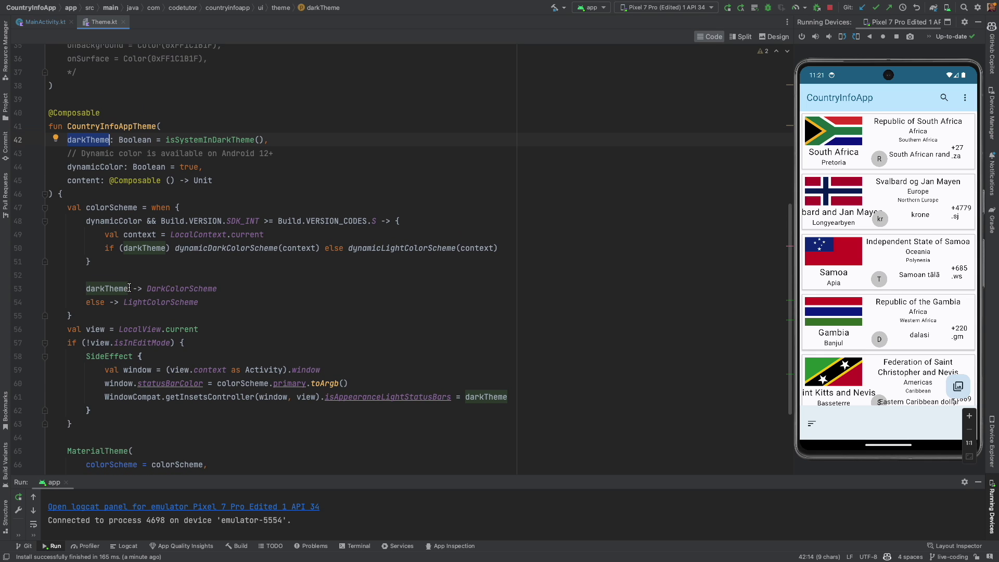
pyautogui.scroll(4, 129, 287)
pyautogui.scroll(4, 129, 287)
pyautogui.scroll(3, 129, 288)
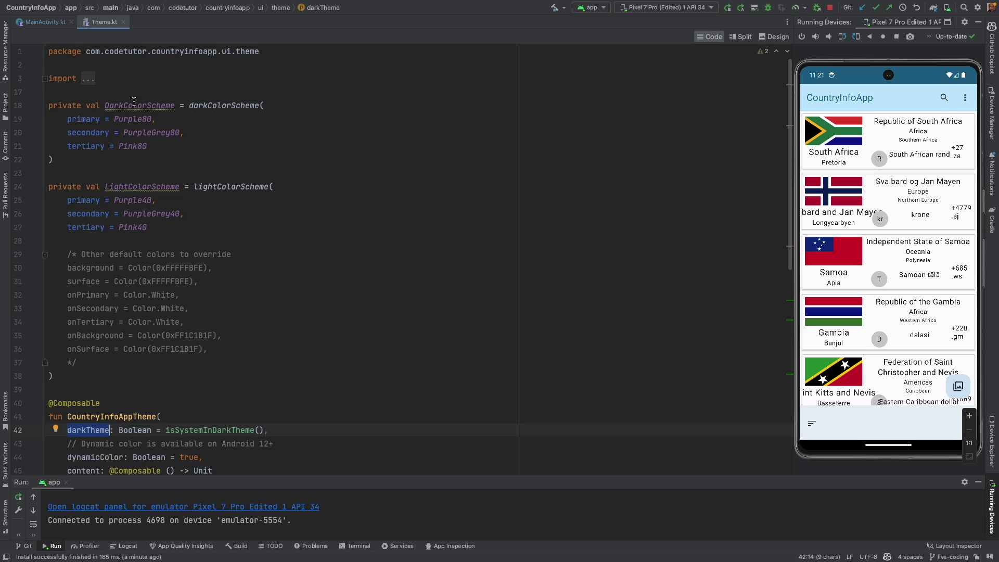
pyautogui.moveTo(67, 119); pyautogui.dragTo(165, 147)
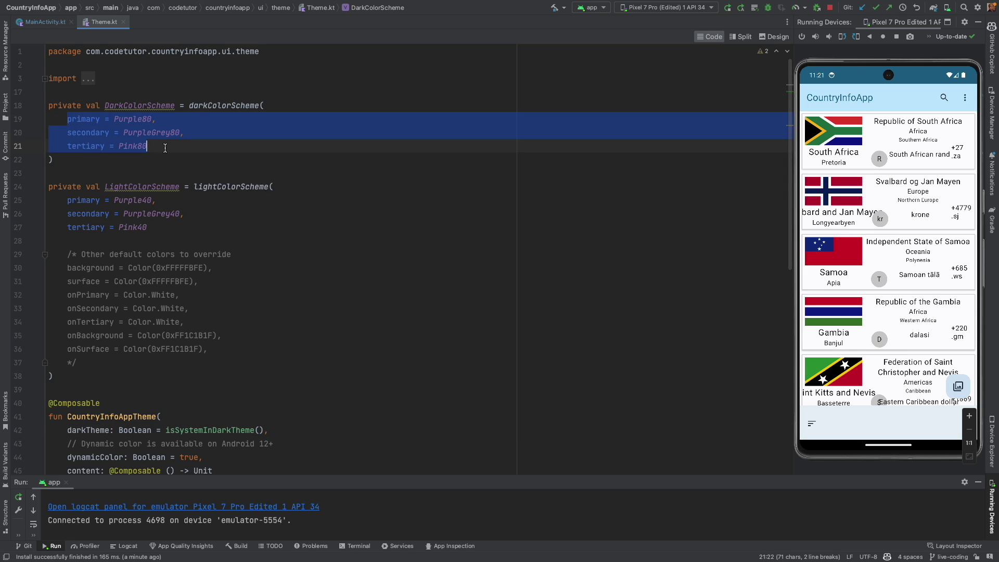
pyautogui.click(82, 119)
pyautogui.click(81, 145)
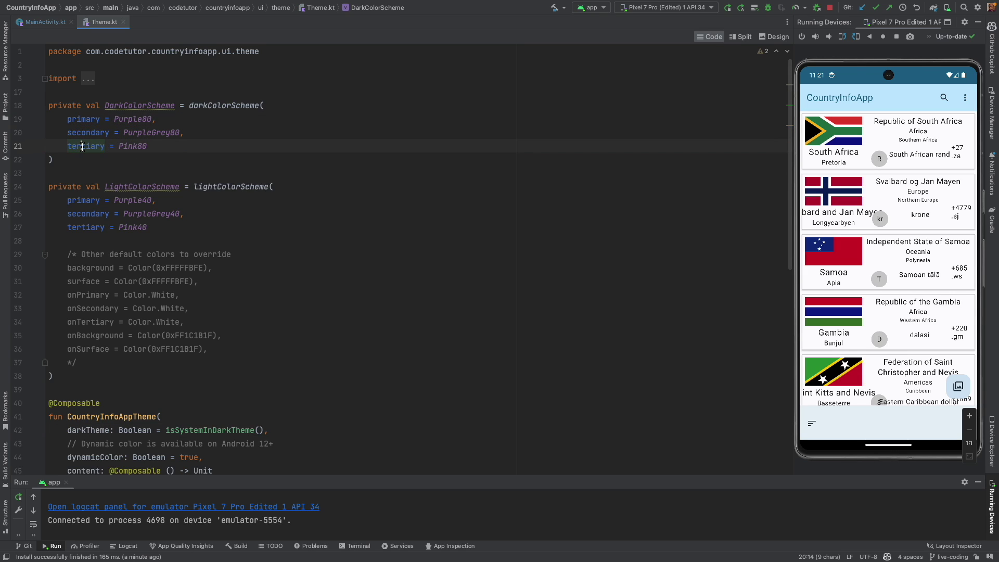
pyautogui.click(138, 106)
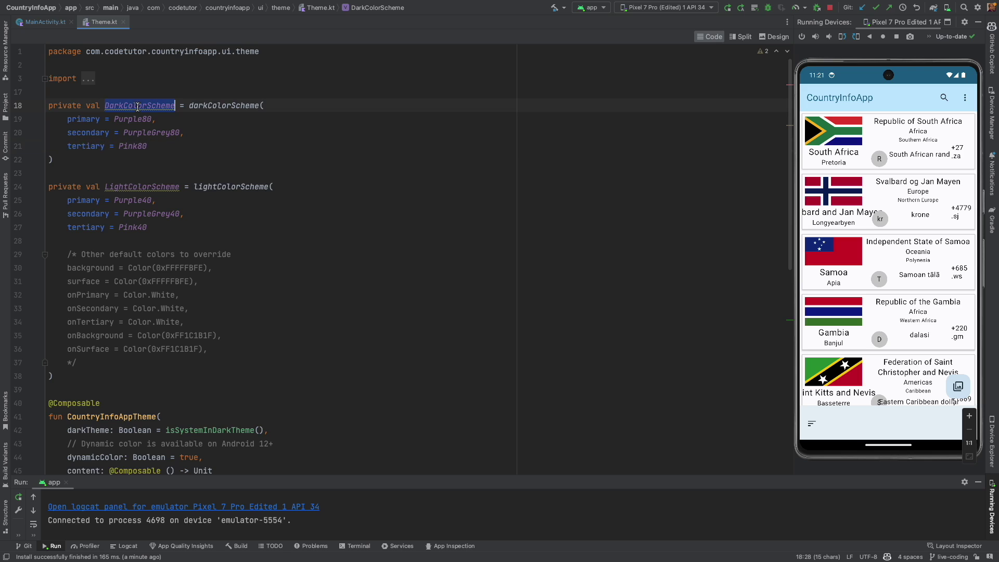
pyautogui.moveTo(149, 145); pyautogui.dragTo(67, 119)
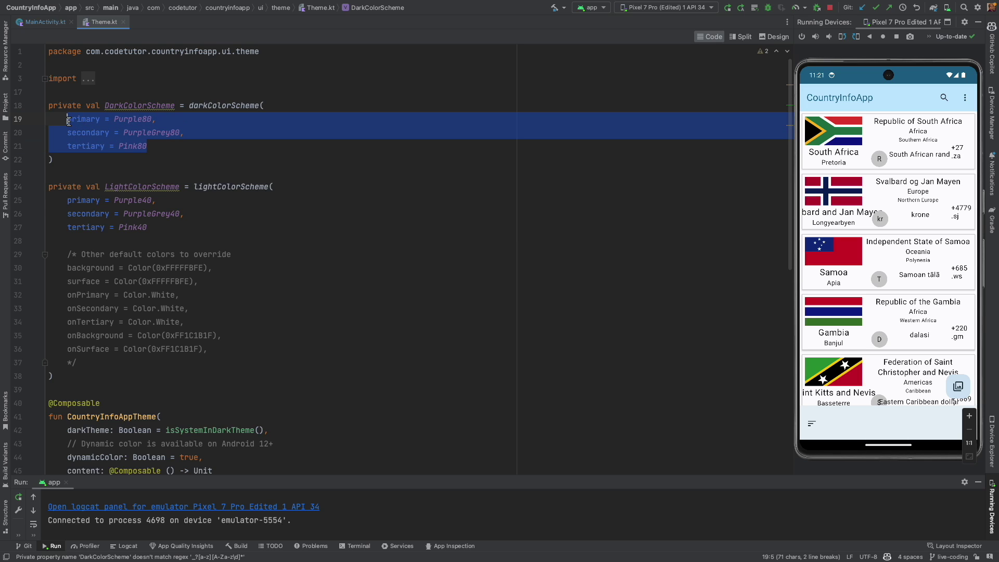
pyautogui.doubleClick(142, 186)
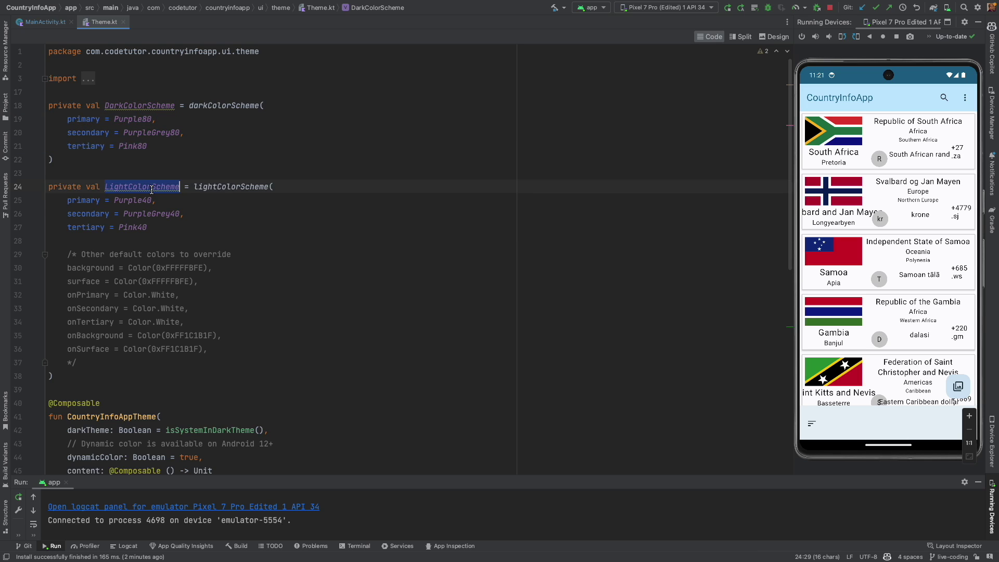
pyautogui.moveTo(68, 200); pyautogui.dragTo(149, 227)
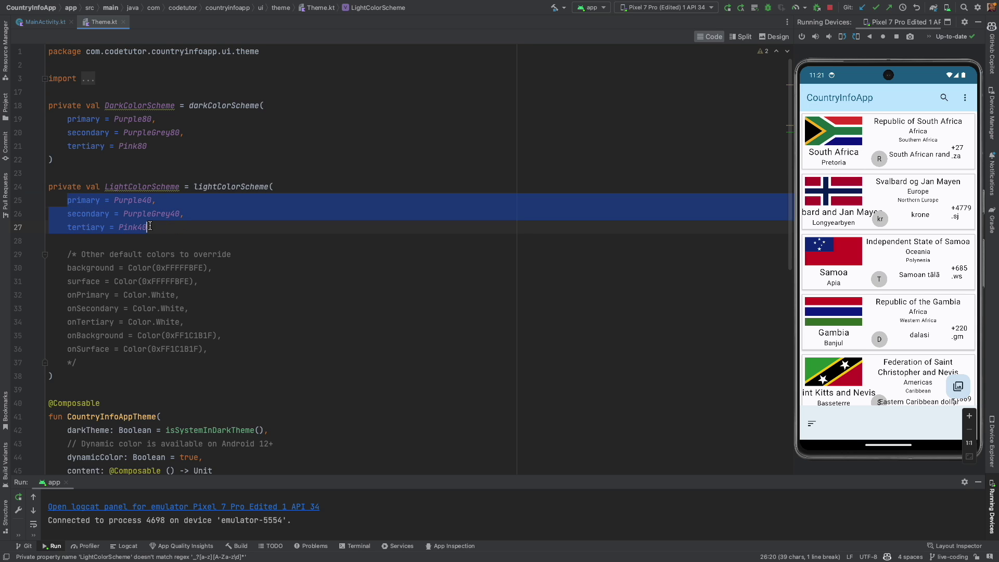
pyautogui.scroll(-5, 154, 227)
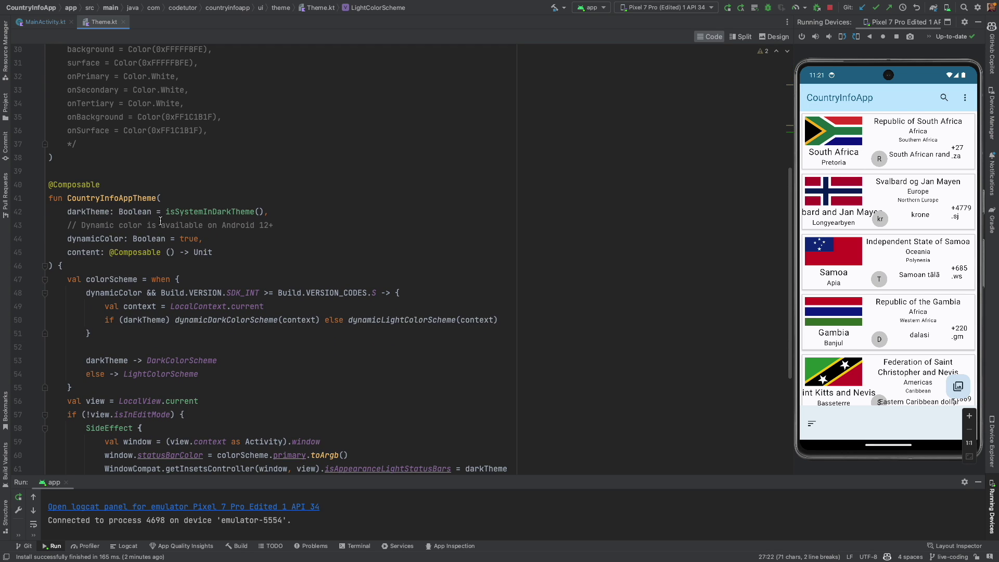
pyautogui.doubleClick(131, 211)
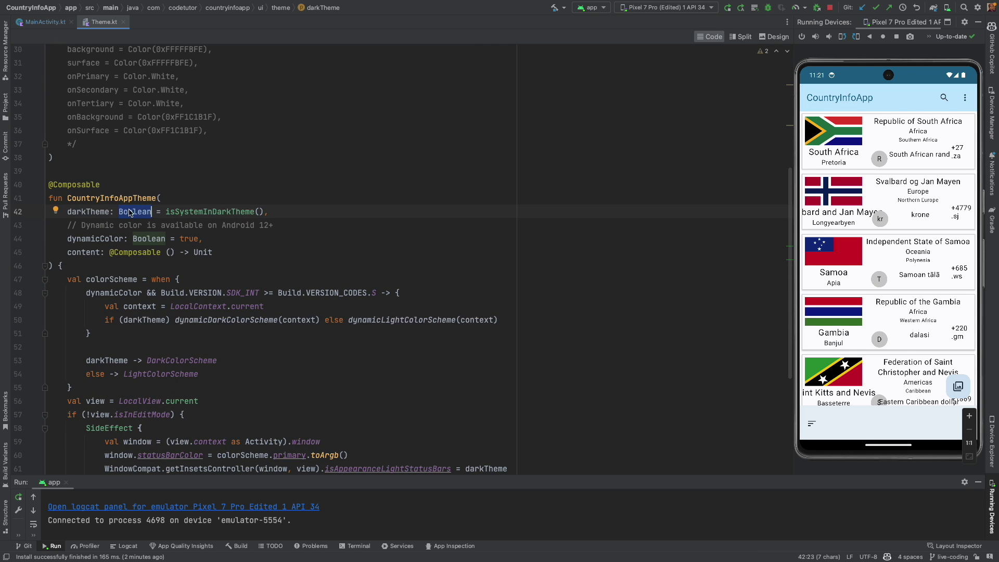
pyautogui.moveTo(201, 374); pyautogui.dragTo(86, 359)
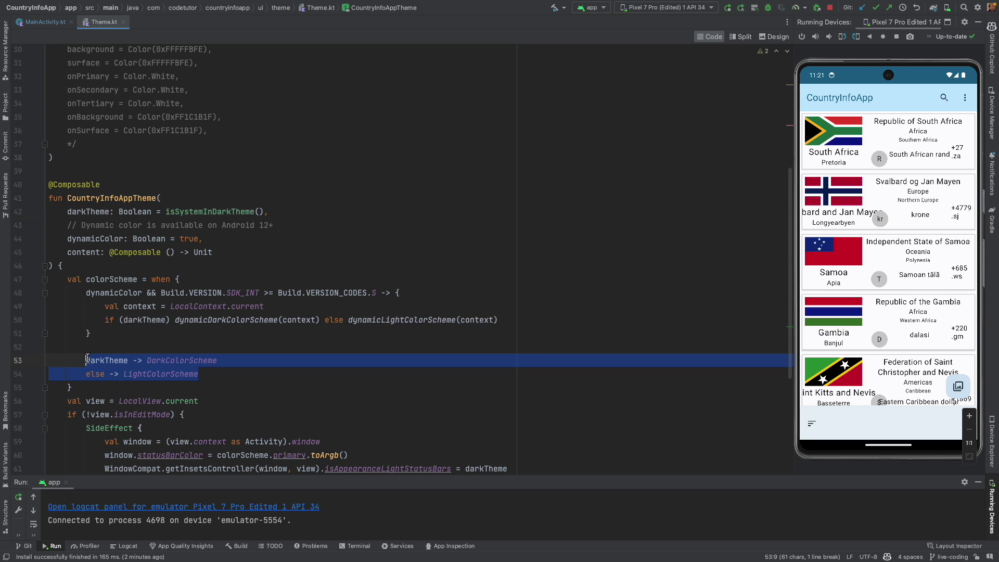
pyautogui.moveTo(68, 239); pyautogui.dragTo(204, 239)
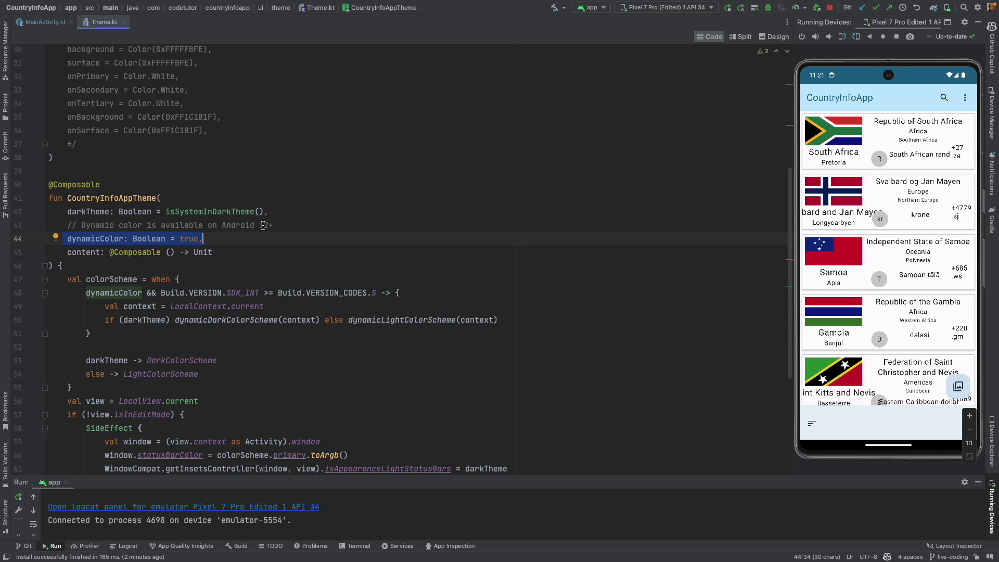
# - Change CountryInfoAppTheme's dynamicColor default from true to false in Theme.kt
pyautogui.moveTo(222, 224); pyautogui.dragTo(276, 225)
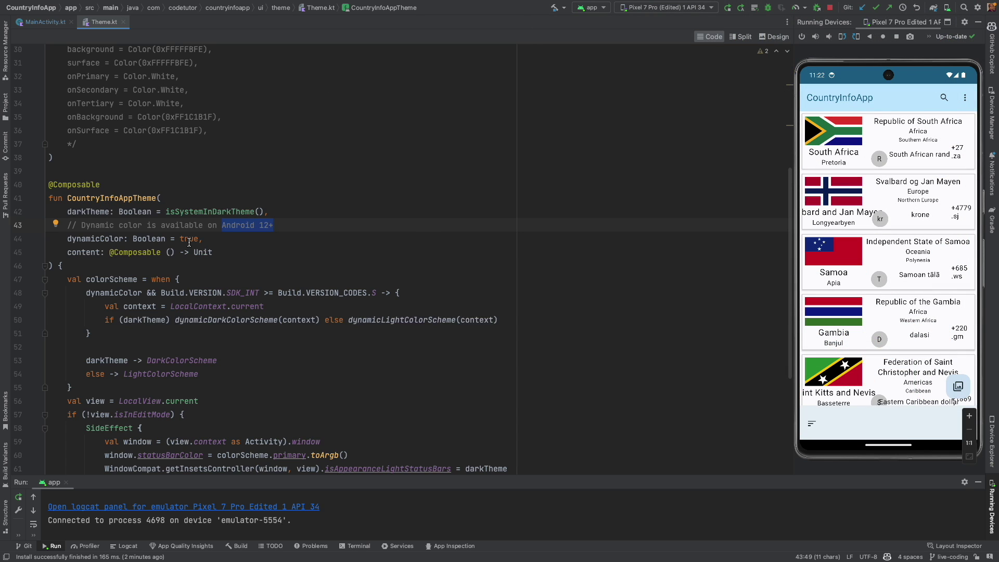
pyautogui.doubleClick(189, 239)
pyautogui.write('fa')
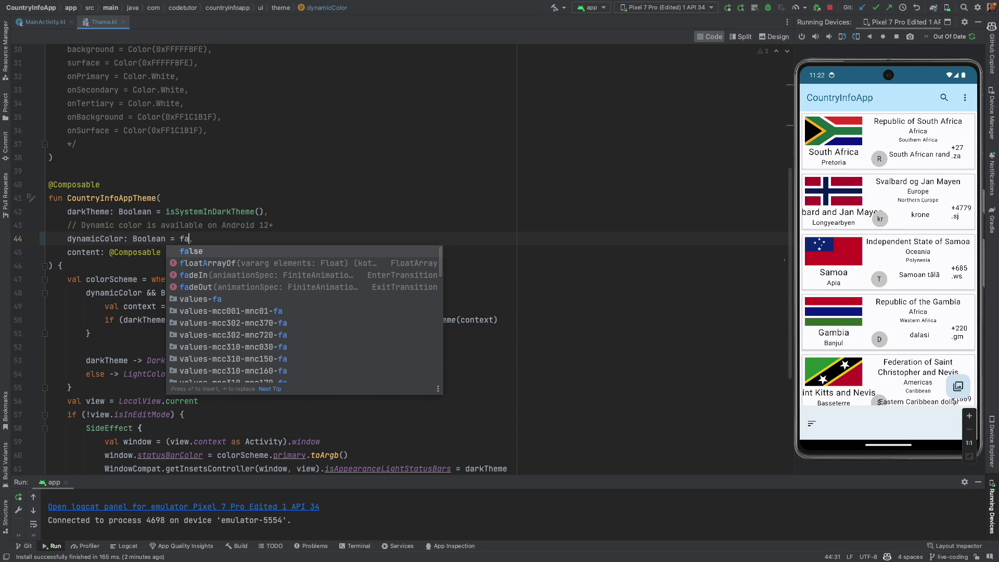
pyautogui.write('lse')
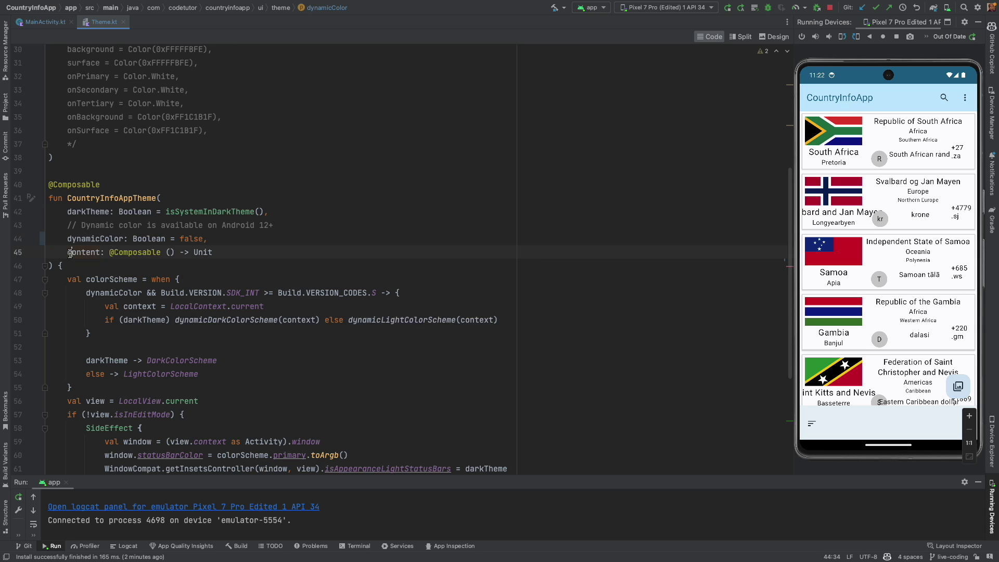
pyautogui.moveTo(68, 252); pyautogui.dragTo(213, 252)
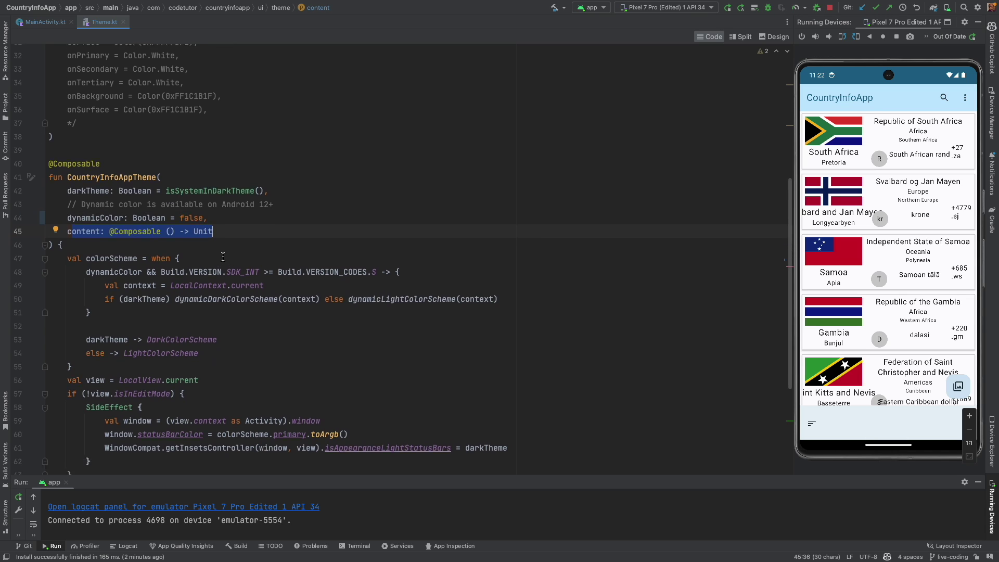
pyautogui.scroll(-5, 222, 255)
pyautogui.moveTo(67, 176); pyautogui.dragTo(71, 285)
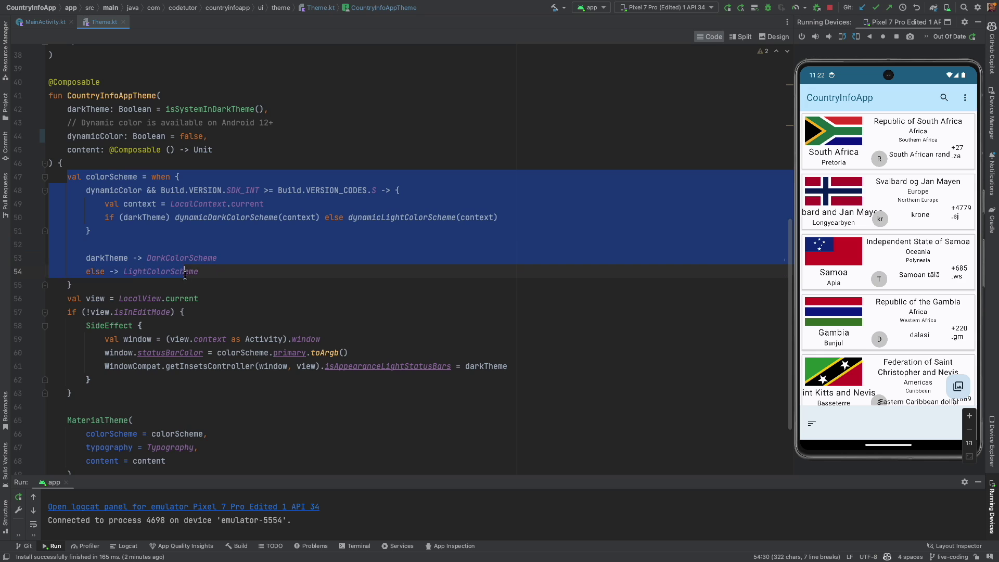
pyautogui.scroll(-3, 189, 289)
pyautogui.scroll(-1, 190, 291)
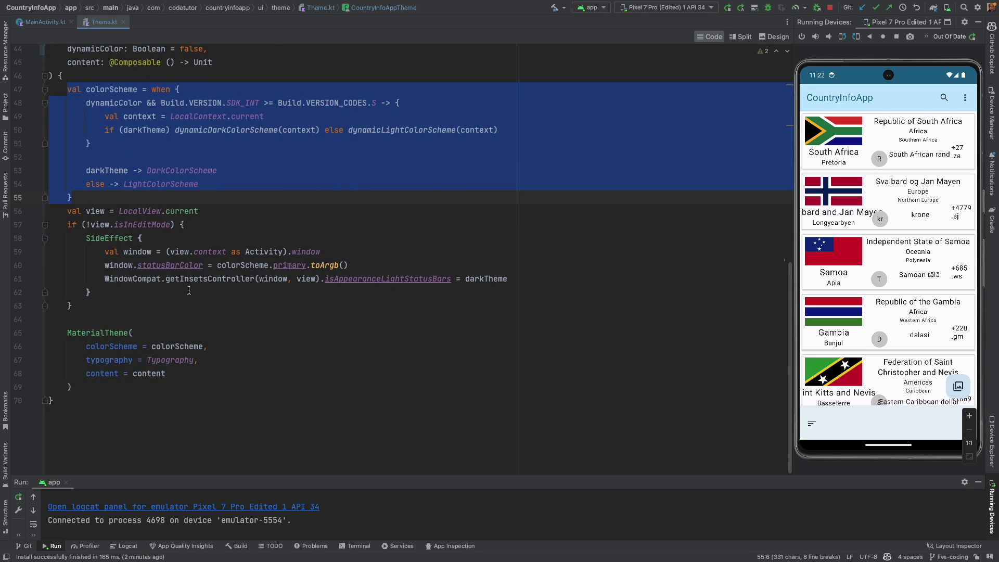
pyautogui.scroll(6, 189, 290)
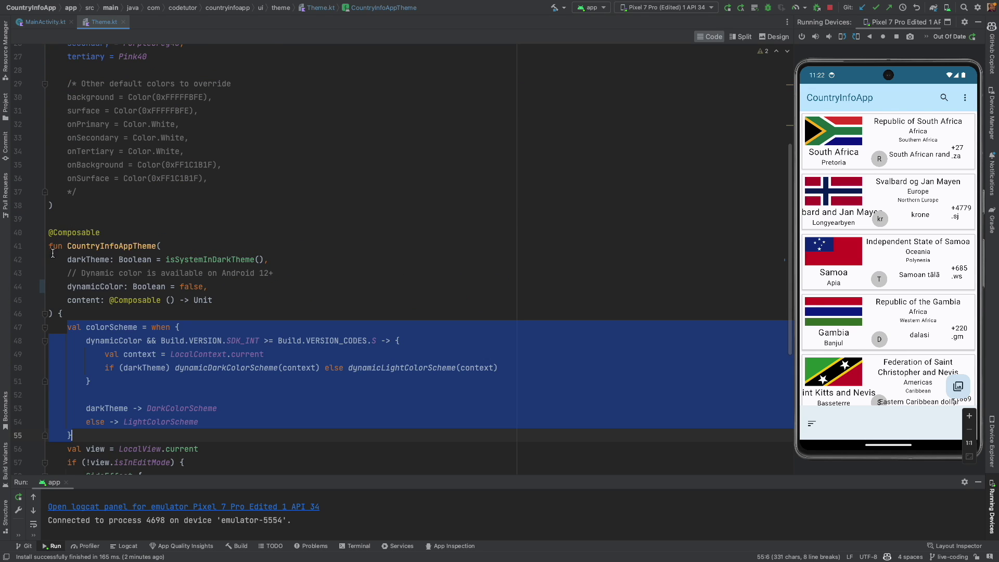
pyautogui.scroll(-2, 52, 312)
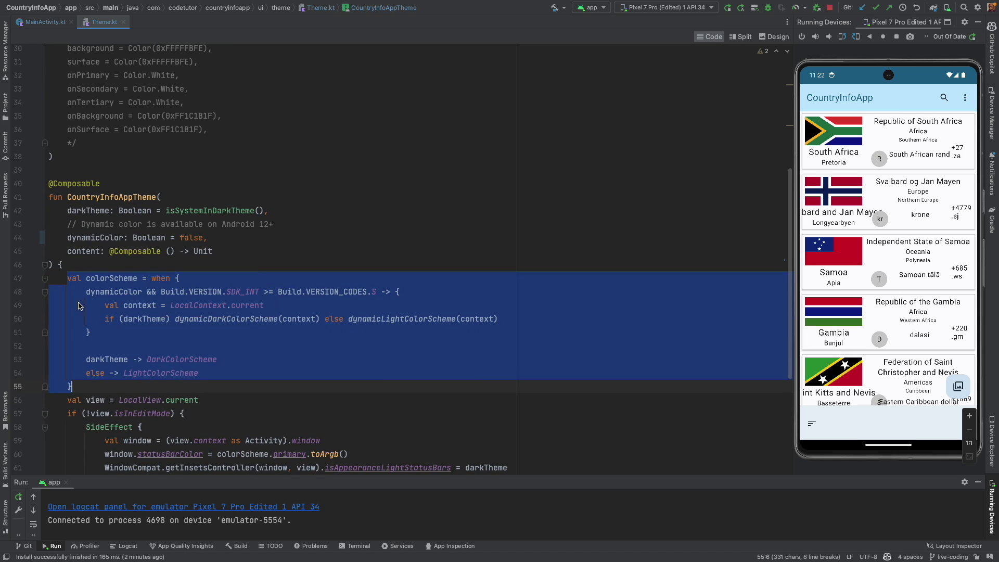
# - Collapse CountryInfoAppTheme's function body to {...} with the gutter fold marker
pyautogui.click(45, 265)
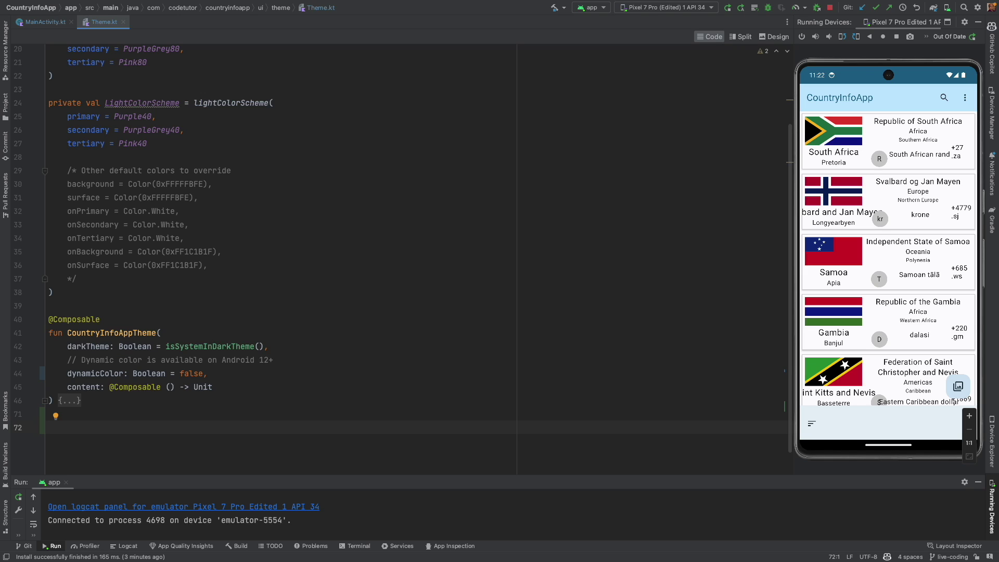
pyautogui.write('@Composable')
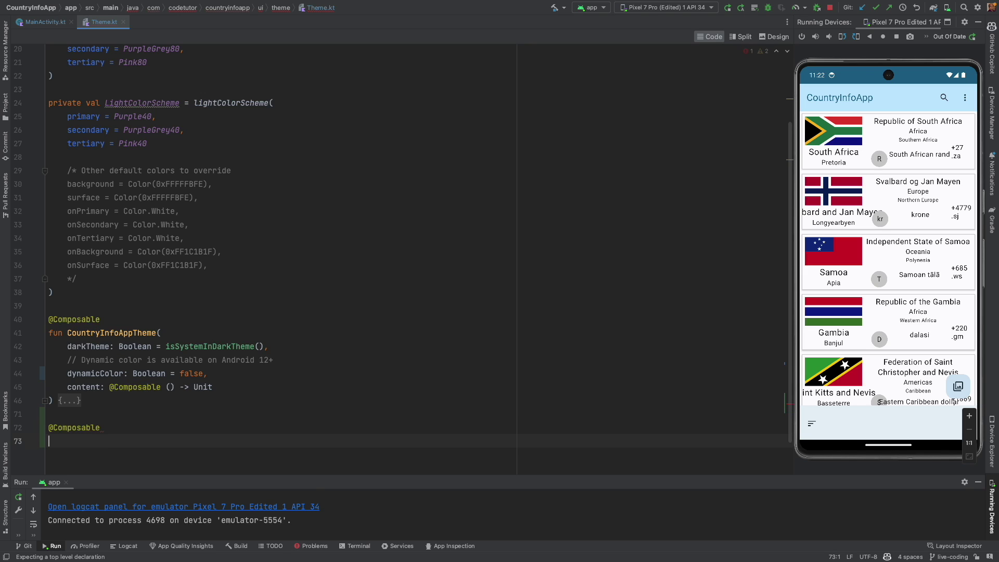
# - Copy CountryInfoAppTheme's four parameters into the new MyCustomAppTheme declaration
pyautogui.press('Return')
pyautogui.write('fun MyCustom')
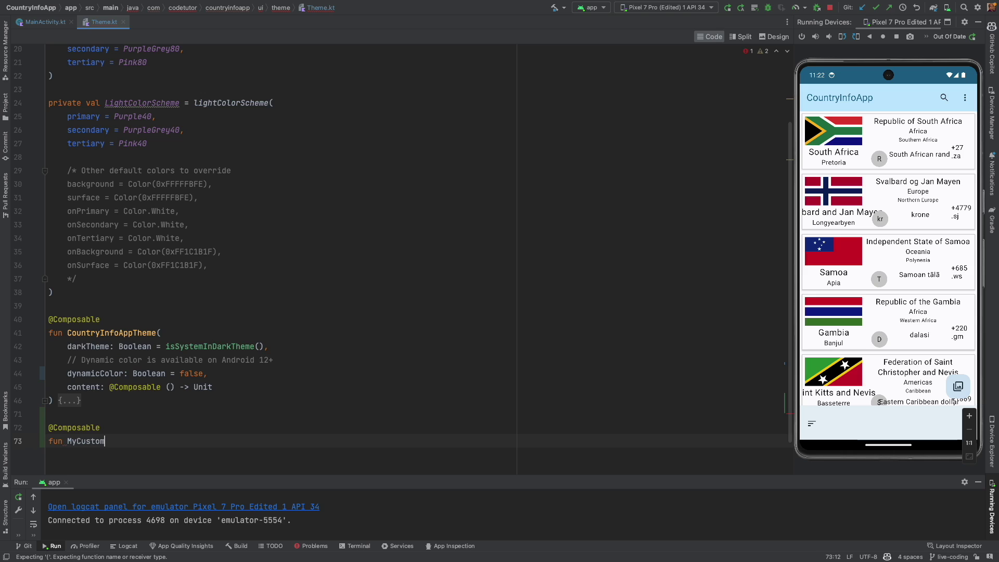
pyautogui.write('AppTheme()')
pyautogui.click(82, 346)
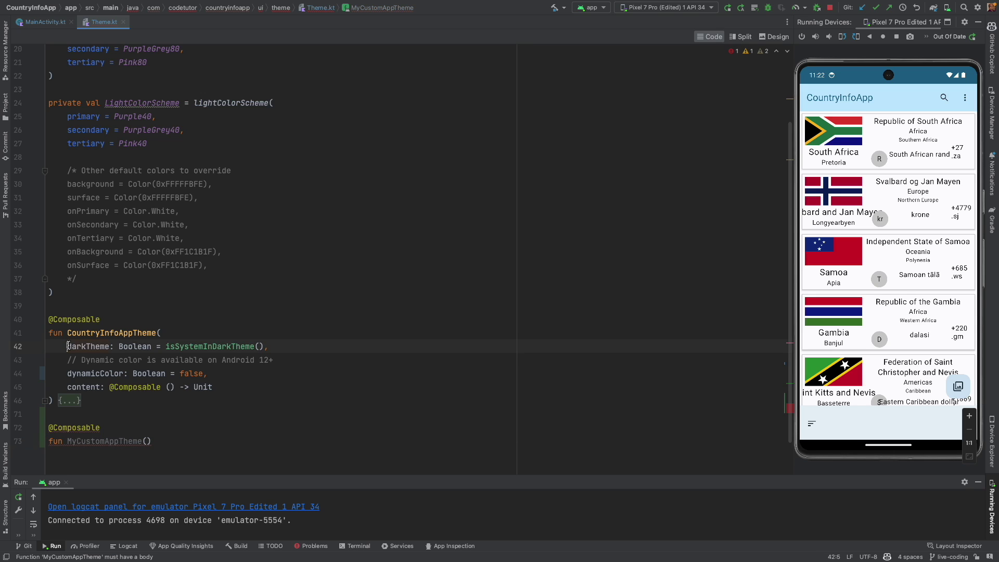
pyautogui.keyDown('shift'); pyautogui.click(247, 379); pyautogui.keyUp('shift')
pyautogui.hotkey('ctrl', 'c')
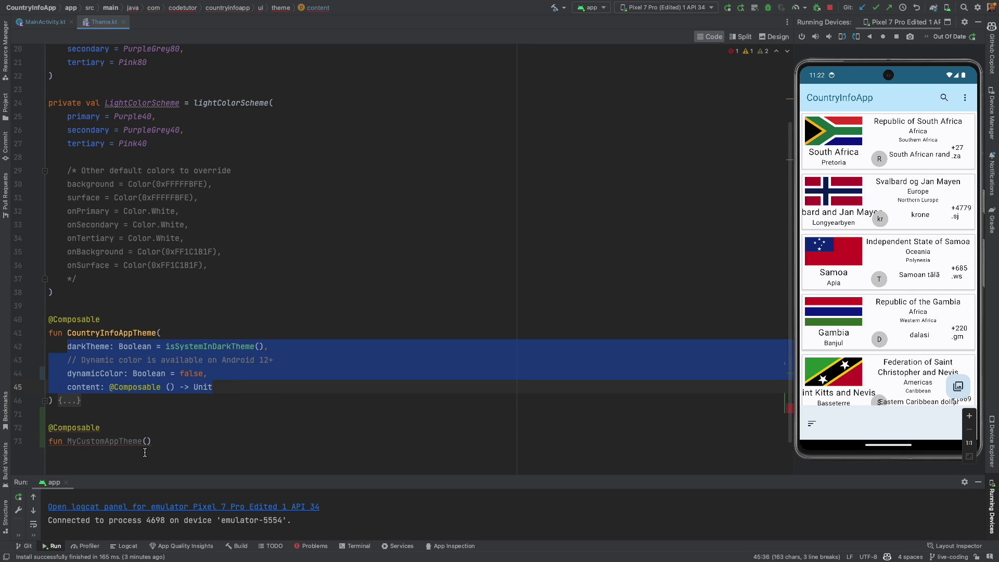
pyautogui.click(146, 441)
pyautogui.hotkey('ctrl', 'v')
# - Remove the dynamicColor parameter and its comment from MyCustomAppTheme, then start its body
pyautogui.moveTo(207, 441); pyautogui.dragTo(67, 441)
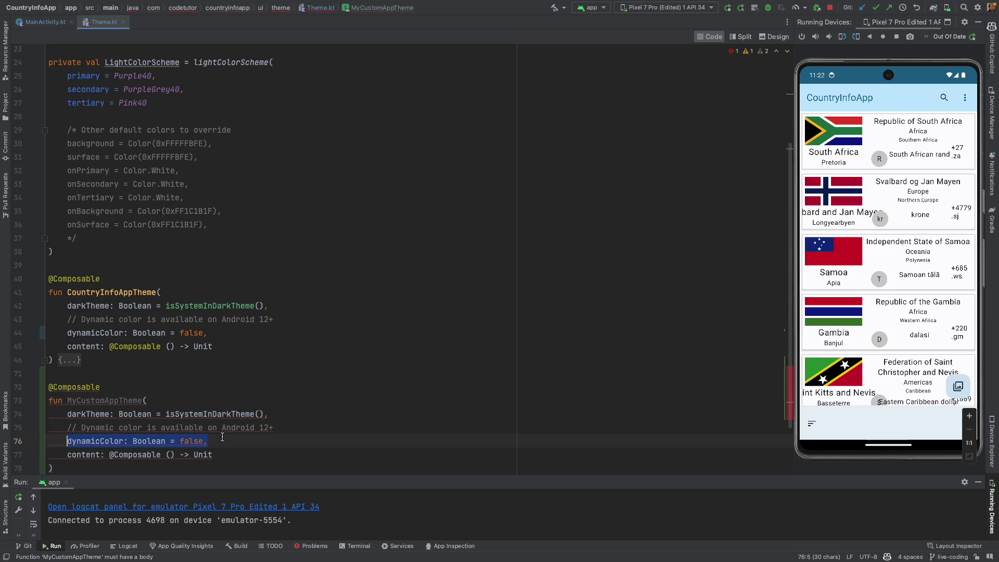
pyautogui.hotkey('shift', 'Up')
pyautogui.press('BackSpace')
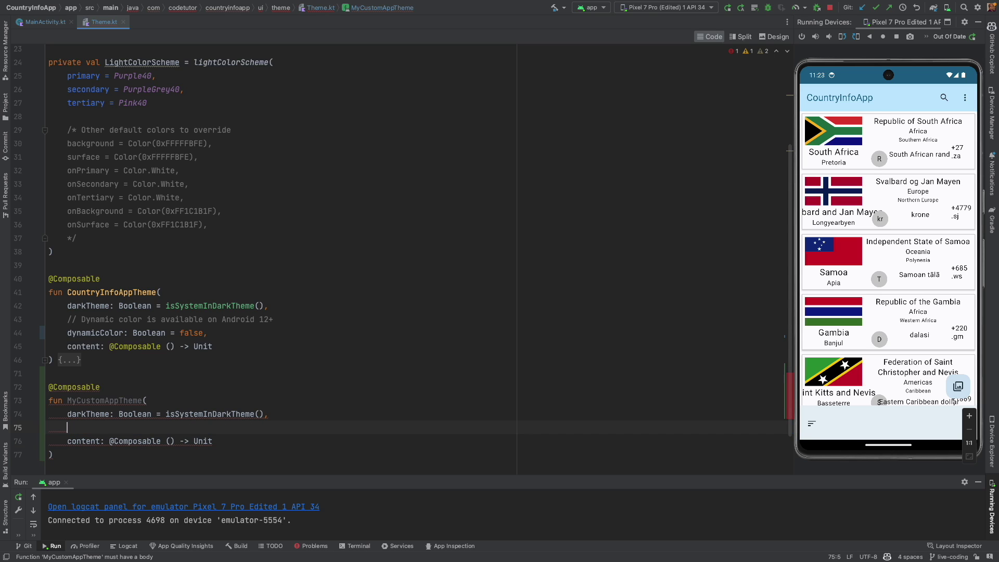
pyautogui.press('BackSpace')
pyautogui.press('Delete')
pyautogui.write('{')
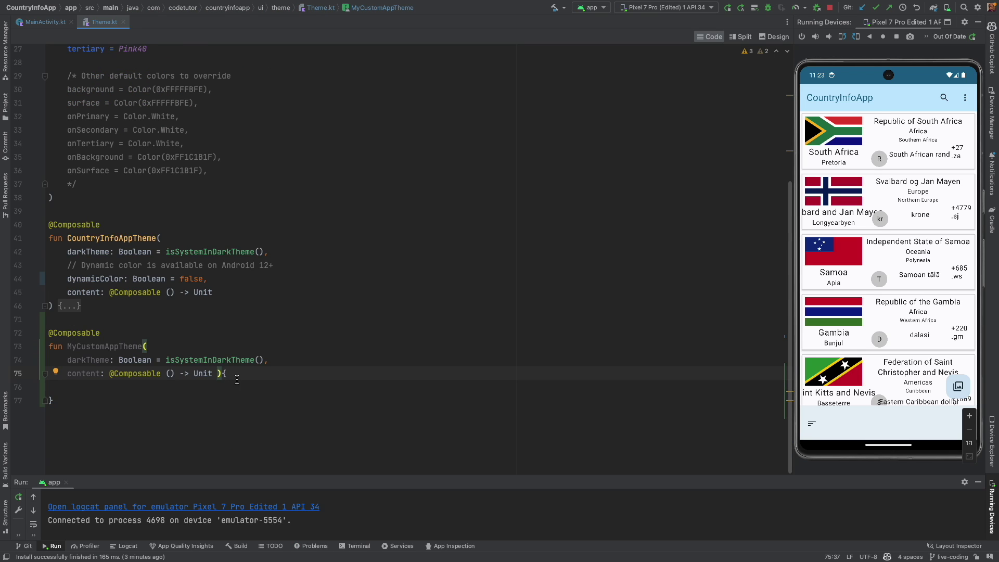
pyautogui.press('Return')
pyautogui.press('Return')
pyautogui.write('val ')
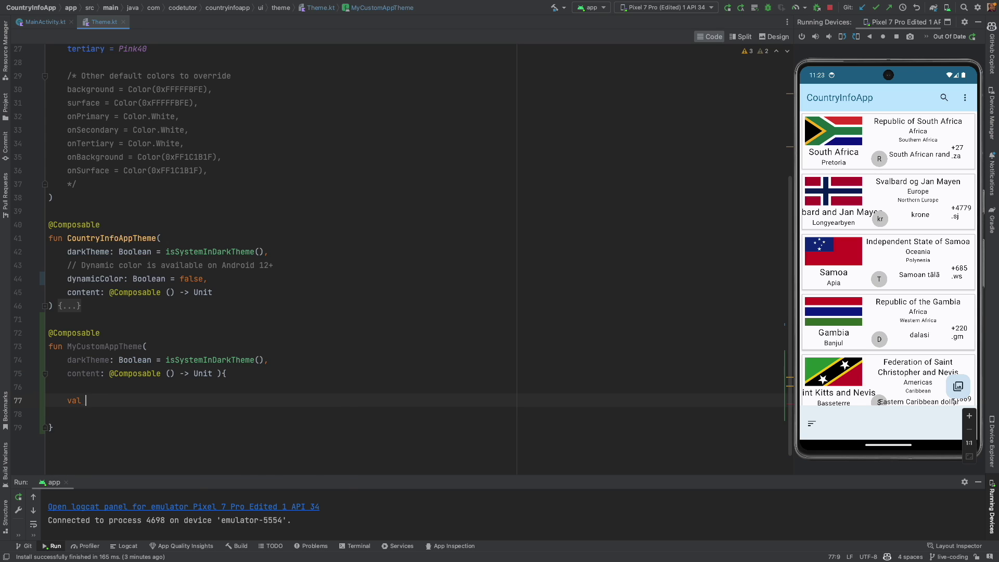
pyautogui.write('colorScheme = if(da')
# - Pick DarkColorScheme or LightColorScheme from darkTheme, then start a MaterialTheme block
pyautogui.press('Tab')
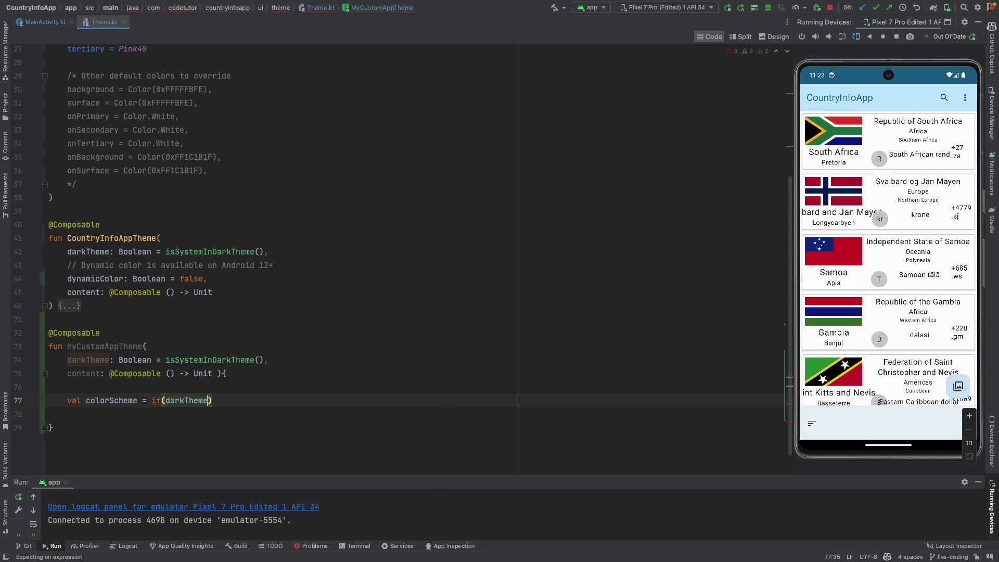
pyautogui.write('{')
pyautogui.press('Return')
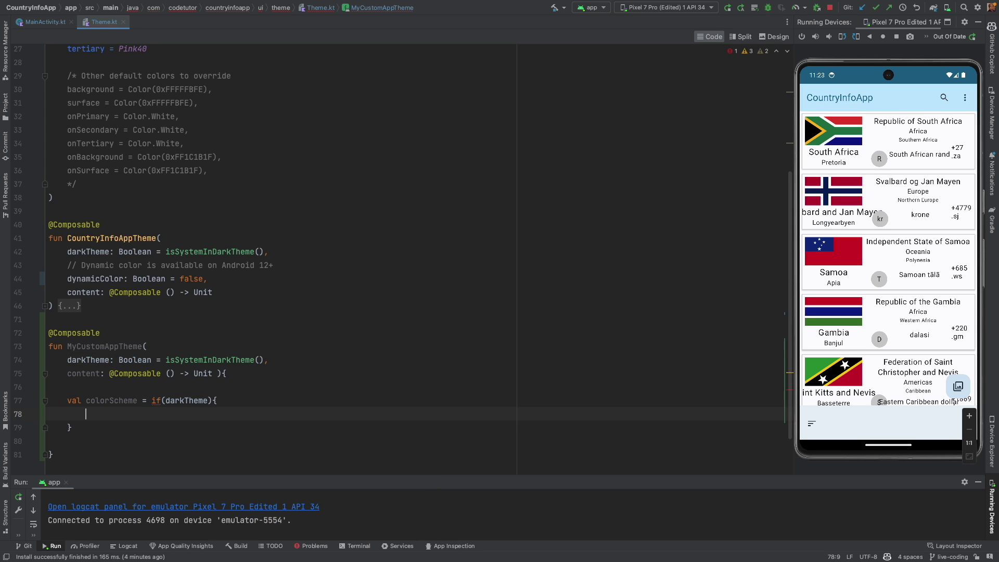
pyautogui.write('Da')
pyautogui.press('Tab')
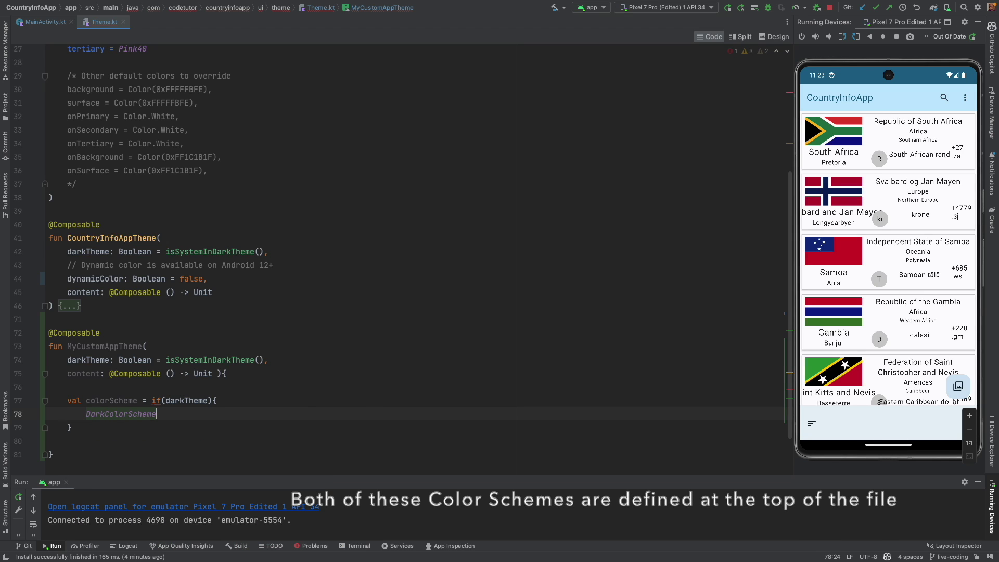
pyautogui.press('Down')
pyautogui.write('else{')
pyautogui.press('Return')
pyautogui.write('LightColorScheme')
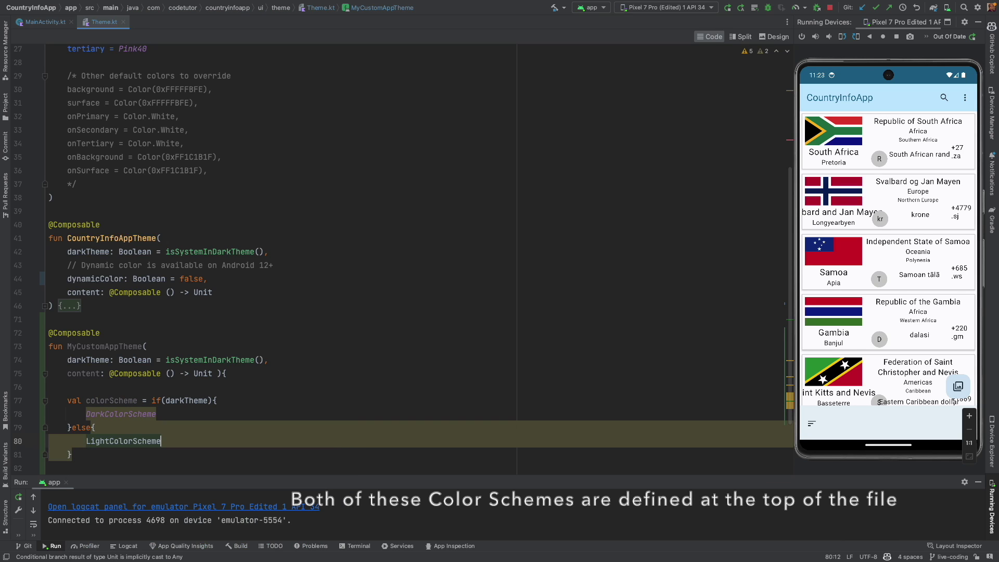
pyautogui.press('Down')
pyautogui.press('Return')
pyautogui.press('Return')
pyautogui.write('MaterialTheme')
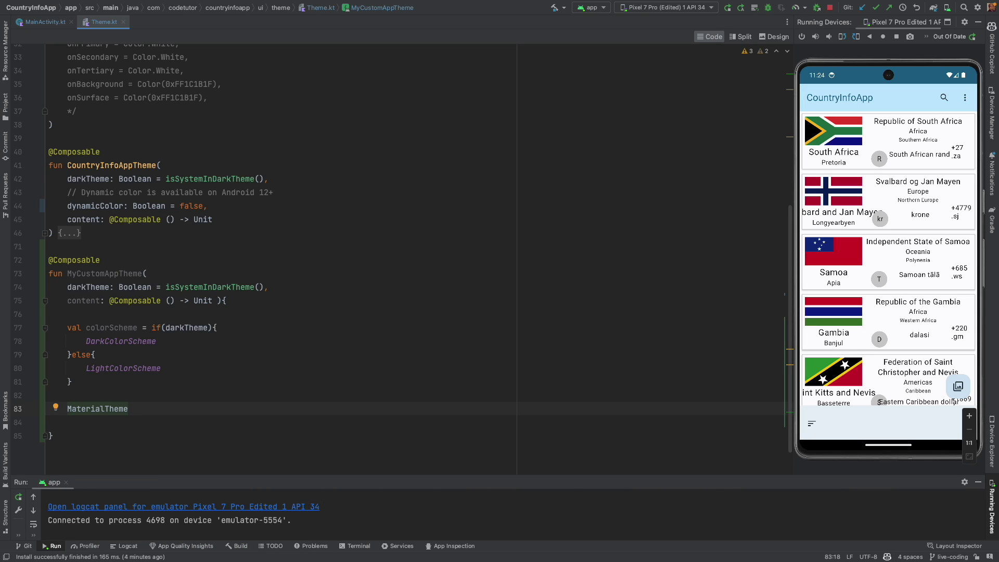
pyautogui.write('{')
pyautogui.press('Return')
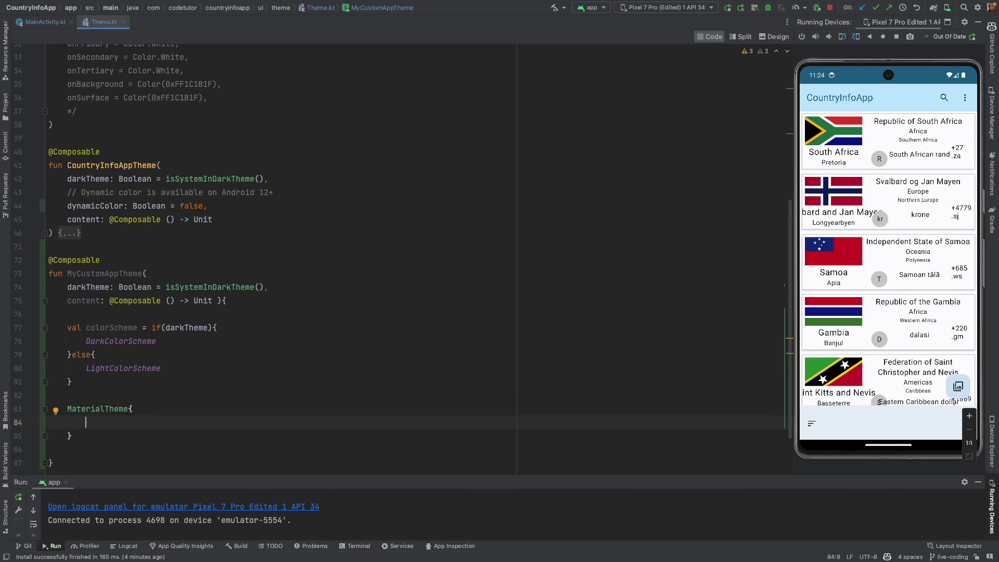
# - Copy the colorScheme, typography and content arguments into MyCustomAppTheme's MaterialTheme, then select its name
pyautogui.click(71, 233)
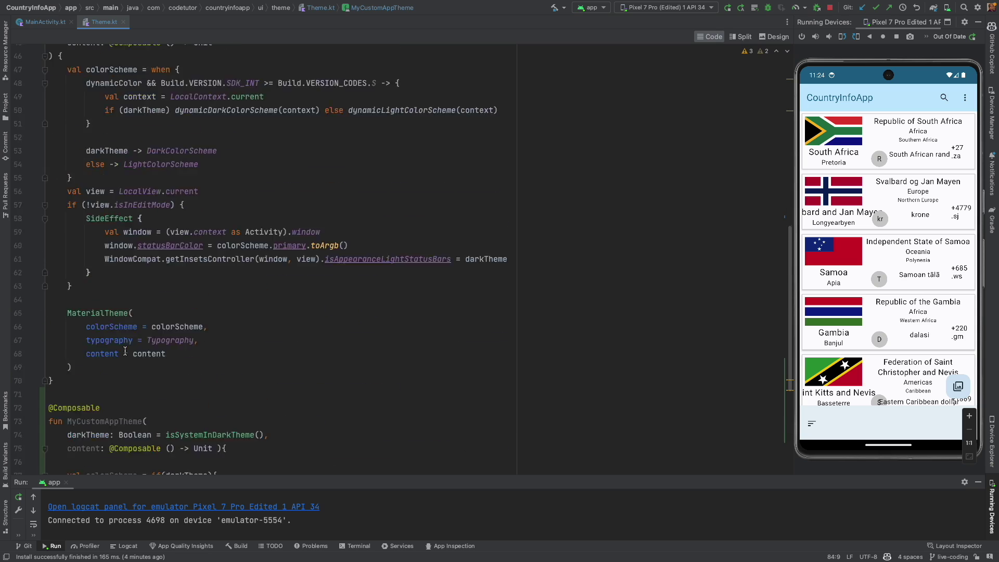
pyautogui.moveTo(87, 251); pyautogui.dragTo(165, 279)
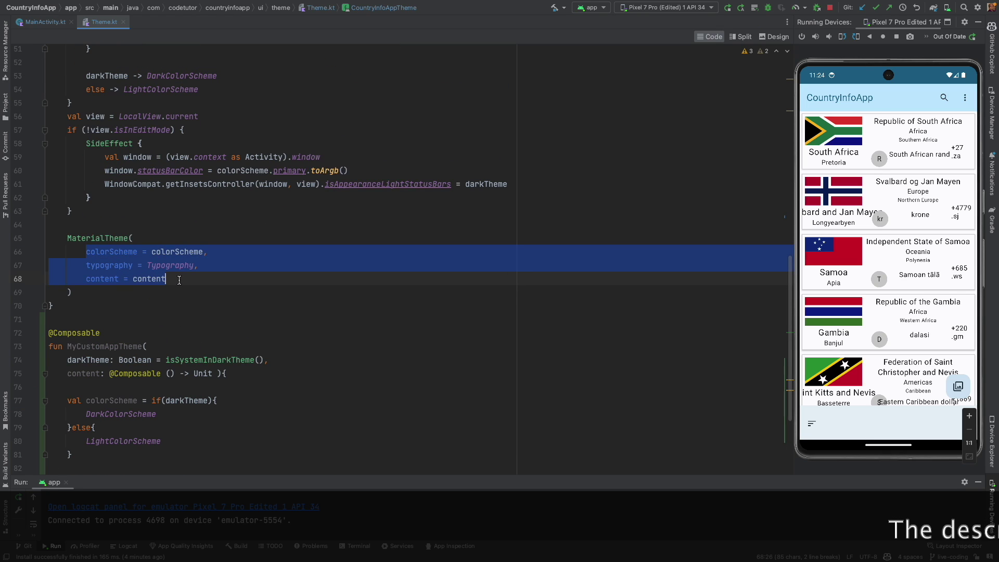
pyautogui.scroll(-2, 148, 409)
pyautogui.hotkey('ctrl', 'c')
pyautogui.click(148, 427)
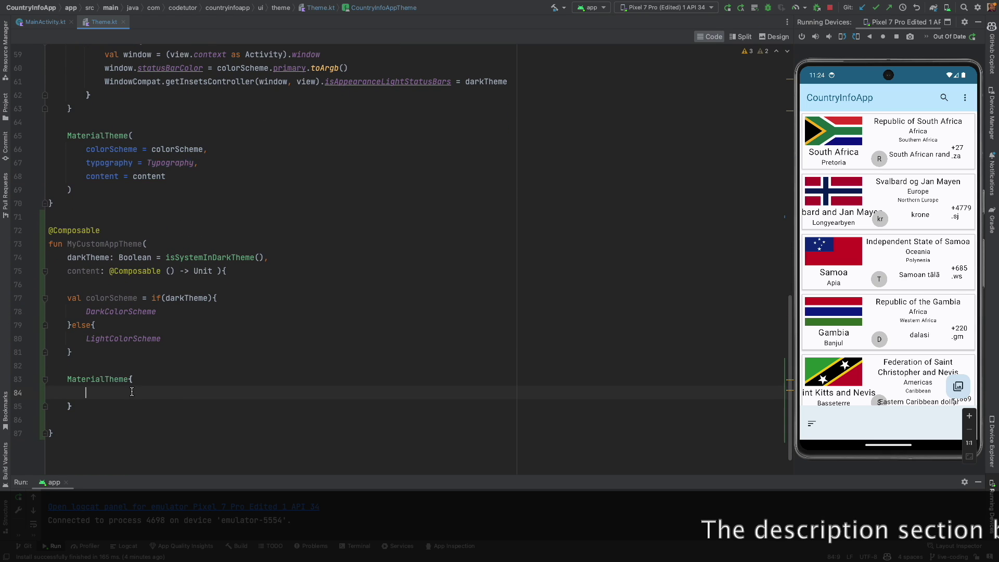
pyautogui.hotkey('ctrl', 'v')
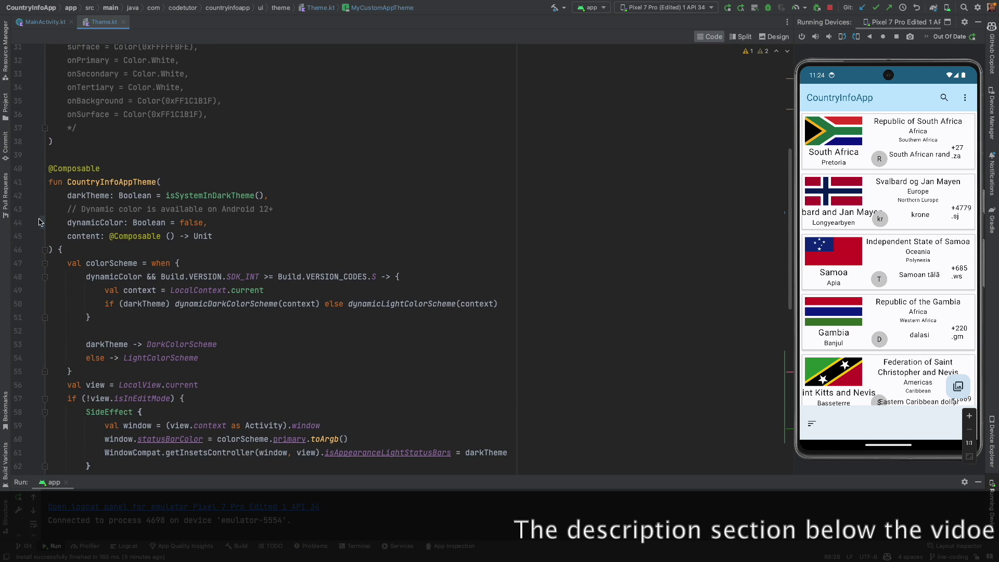
pyautogui.click(70, 233)
pyautogui.click(95, 185)
pyautogui.doubleClick(96, 185)
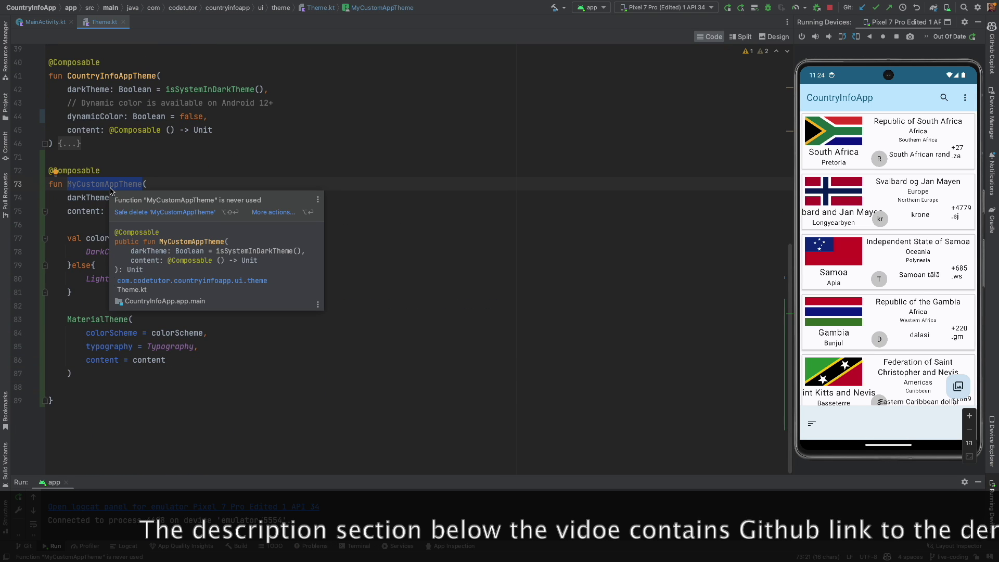
# - Replace CountryInfoAppTheme with MyCustomAppTheme in MainActivity.kt, rerun the app, and open its definition
pyautogui.click(44, 22)
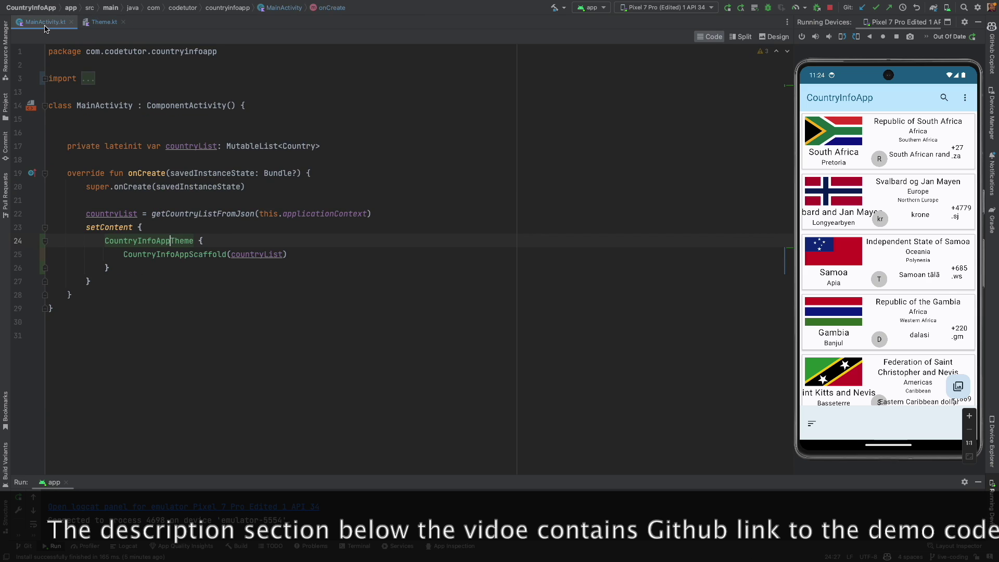
pyautogui.doubleClick(119, 240)
pyautogui.hotkey('ctrl', 'v')
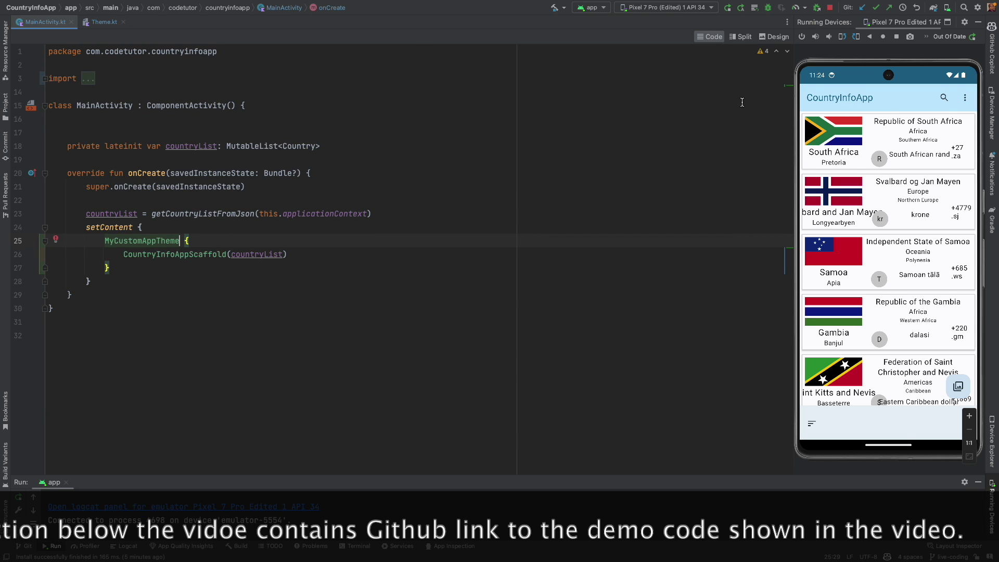
pyautogui.click(728, 9)
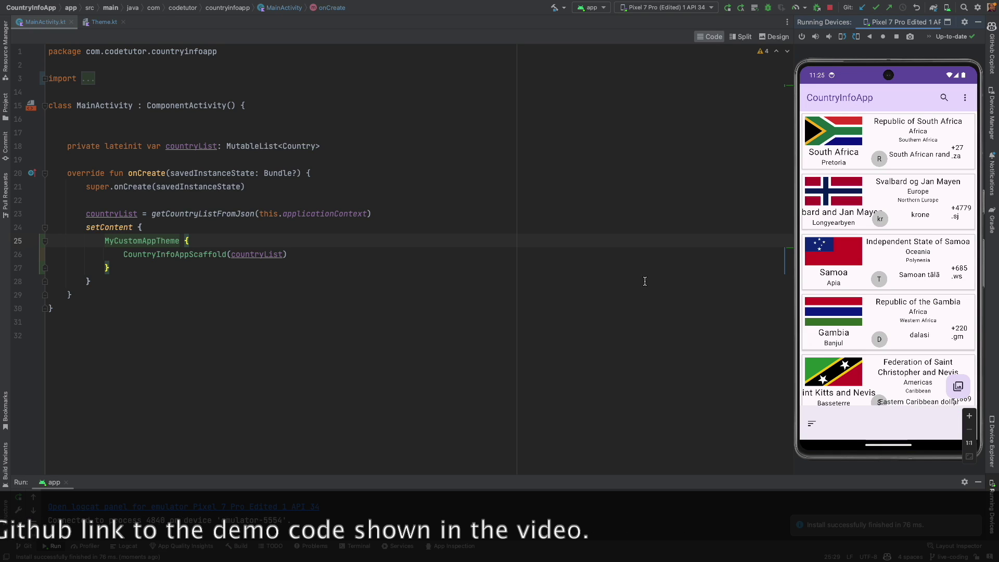
pyautogui.keyDown('ctrl'); pyautogui.click(143, 245); pyautogui.keyUp('ctrl')
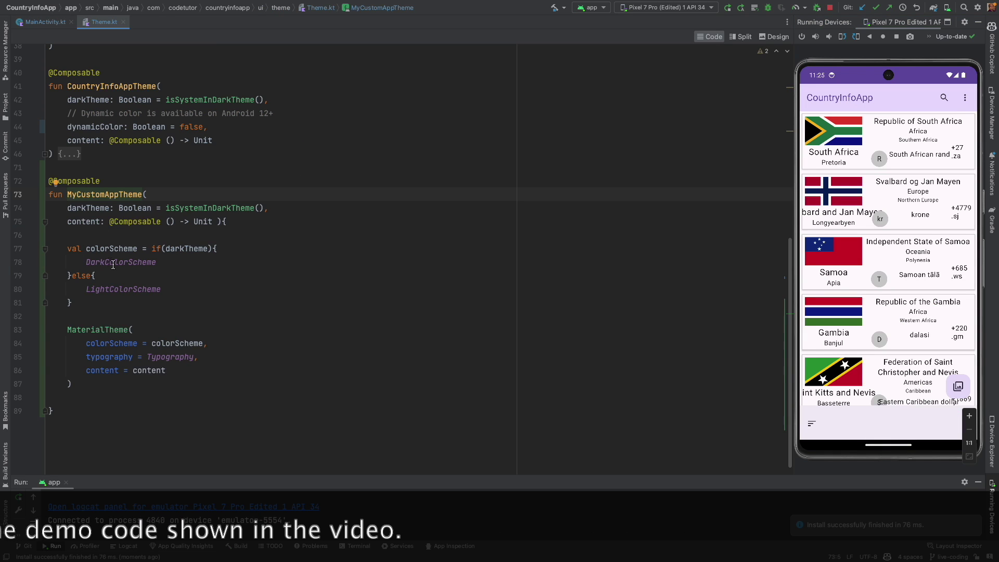
# - Review LightColorScheme's primary, secondary and tertiary values: Purple40, PurpleGrey40, Pink40
pyautogui.keyDown('ctrl'); pyautogui.click(123, 289); pyautogui.keyUp('ctrl')
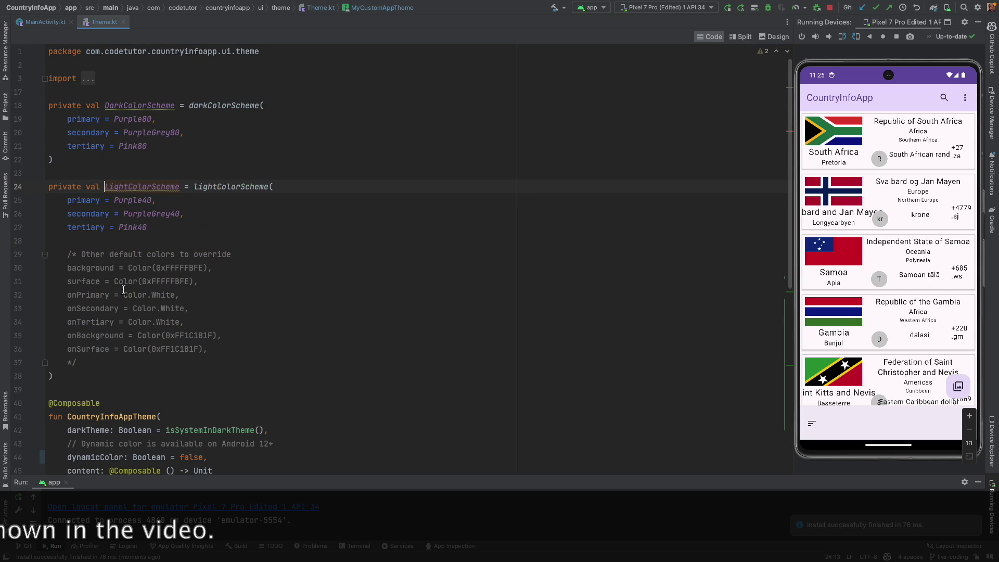
pyautogui.doubleClick(82, 200)
pyautogui.doubleClick(133, 200)
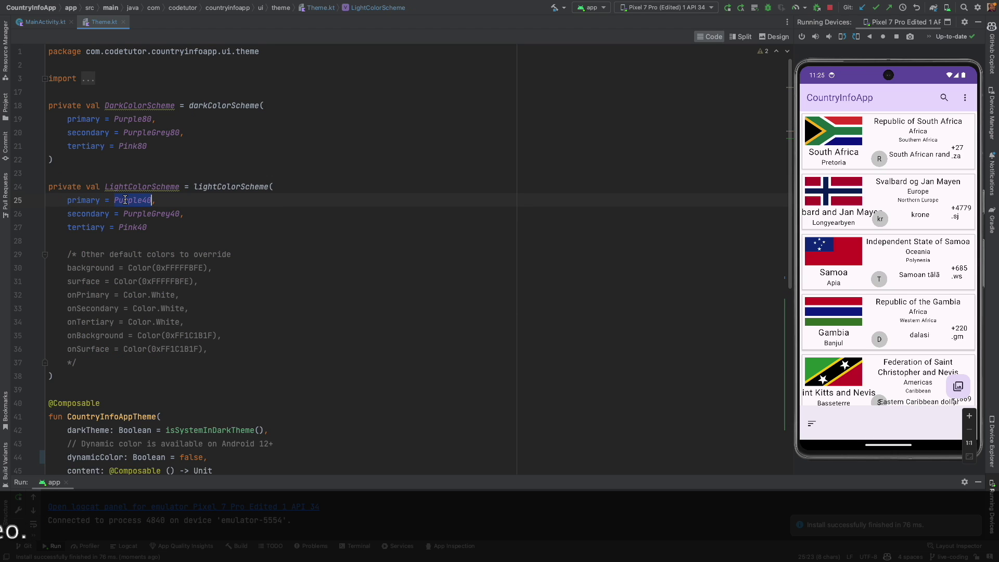
pyautogui.doubleClick(148, 214)
pyautogui.doubleClick(84, 227)
# - Open Color.kt from Purple40 and split it to the right of Theme.kt
pyautogui.doubleClick(135, 227)
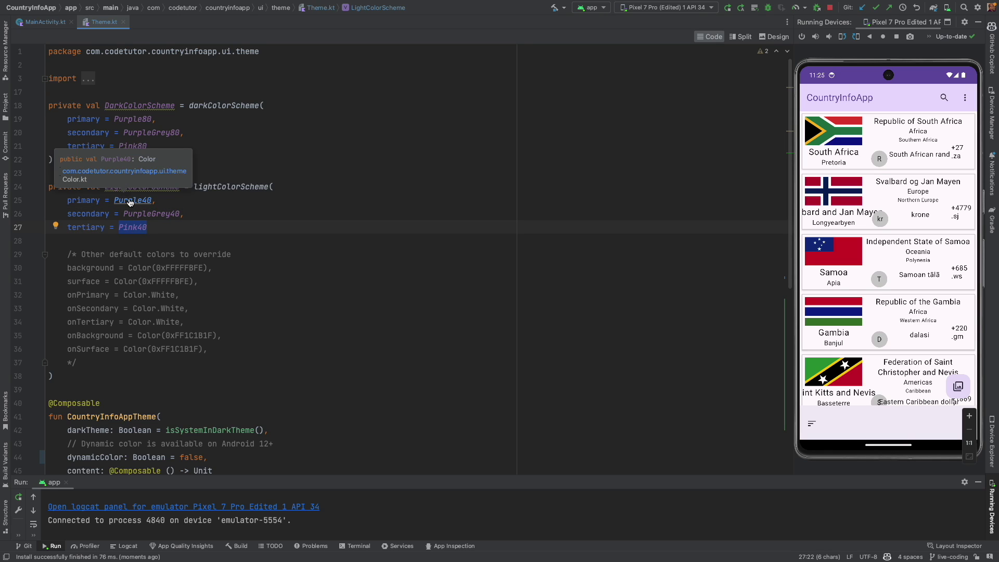
pyautogui.keyDown('ctrl'); pyautogui.click(132, 205); pyautogui.keyUp('ctrl')
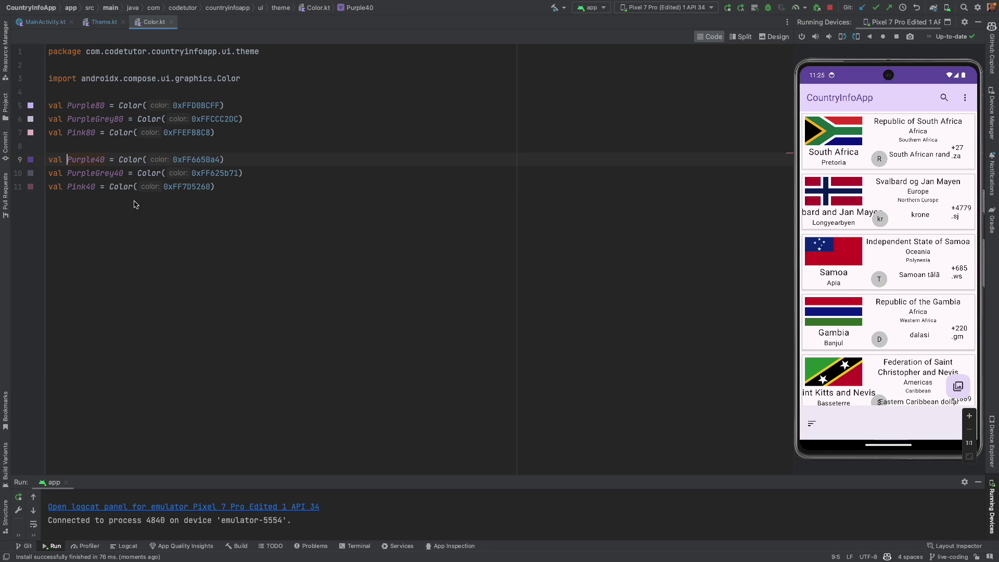
pyautogui.rightClick(160, 26)
pyautogui.click(179, 102)
pyautogui.click(170, 22)
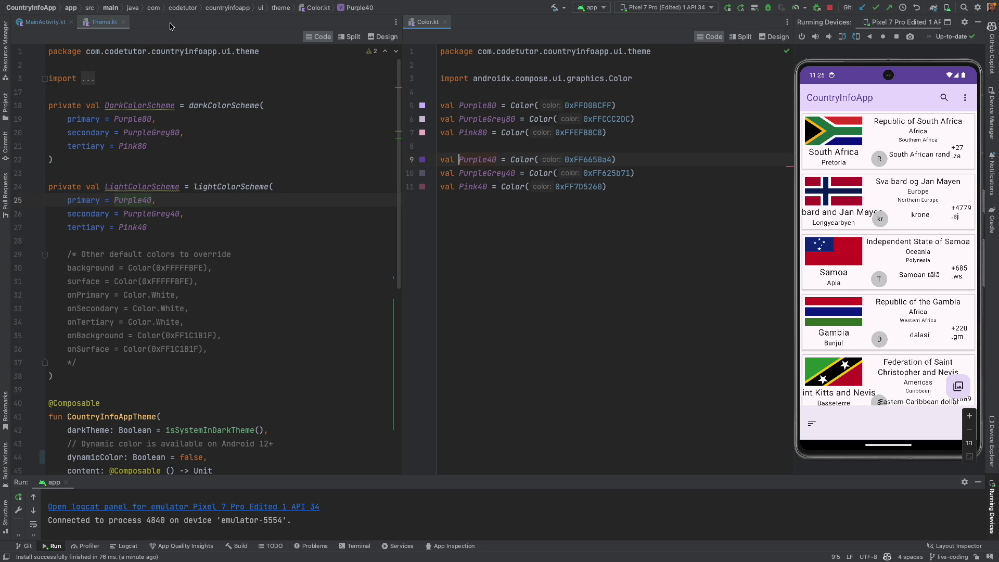
# - Compare the Purple, PurpleGrey and Pink colour definitions with DarkColorScheme and LightColorScheme entries
pyautogui.moveTo(607, 132); pyautogui.dragTo(441, 105)
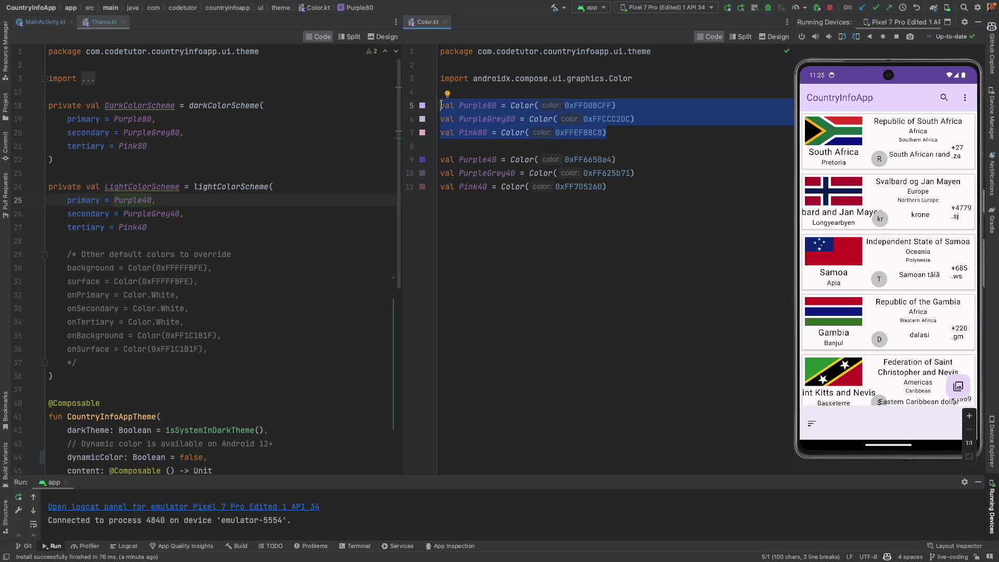
pyautogui.moveTo(607, 187); pyautogui.dragTo(481, 177)
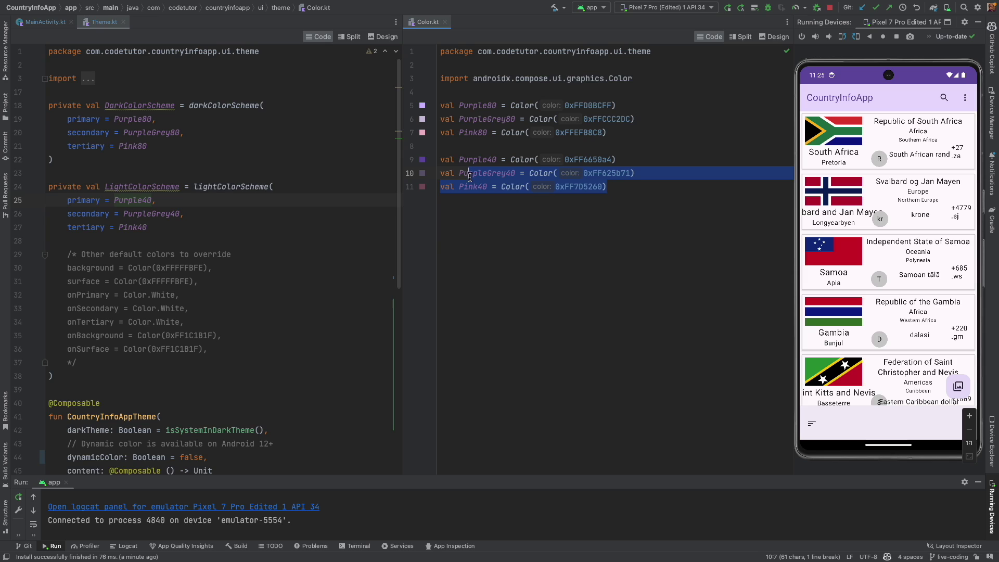
pyautogui.moveTo(482, 176); pyautogui.dragTo(439, 159)
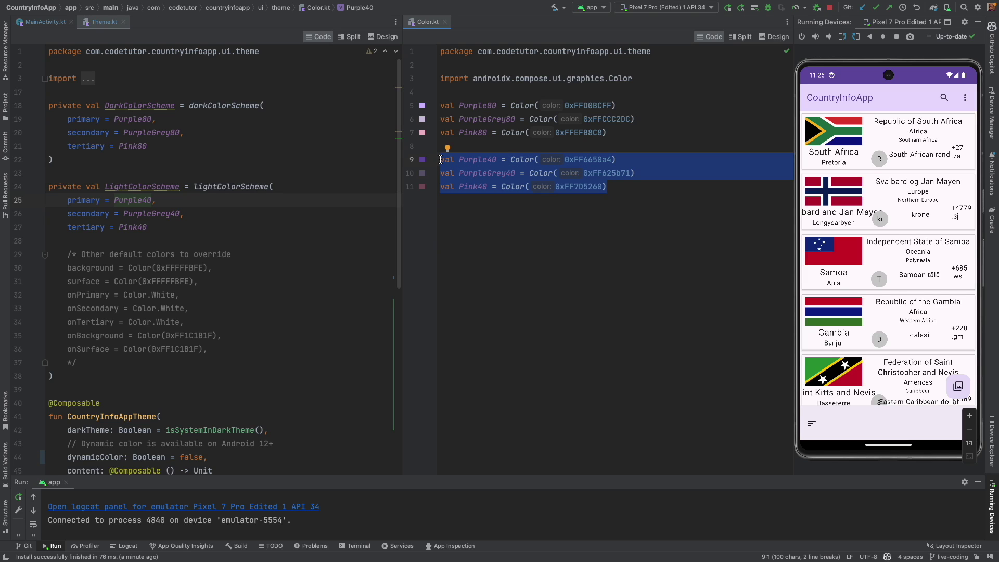
pyautogui.doubleClick(136, 106)
pyautogui.doubleClick(139, 186)
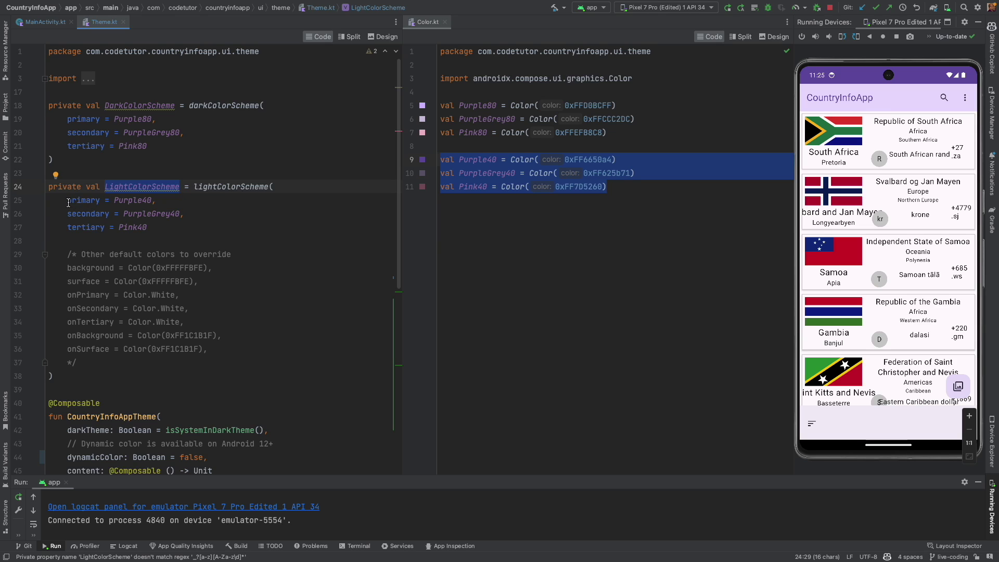
pyautogui.moveTo(67, 200); pyautogui.dragTo(186, 228)
pyautogui.doubleClick(133, 200)
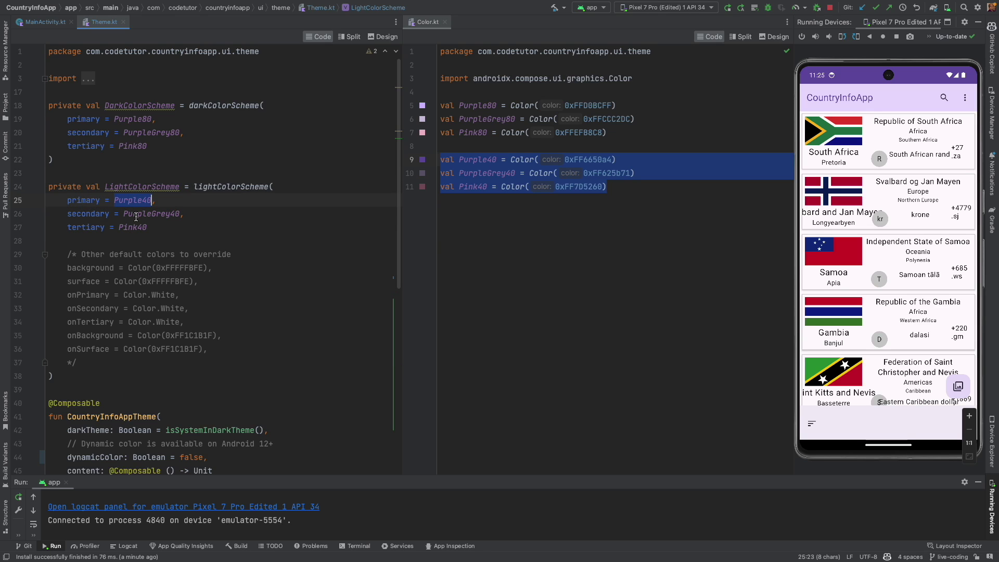
pyautogui.doubleClick(151, 213)
pyautogui.doubleClick(132, 227)
pyautogui.click(81, 200)
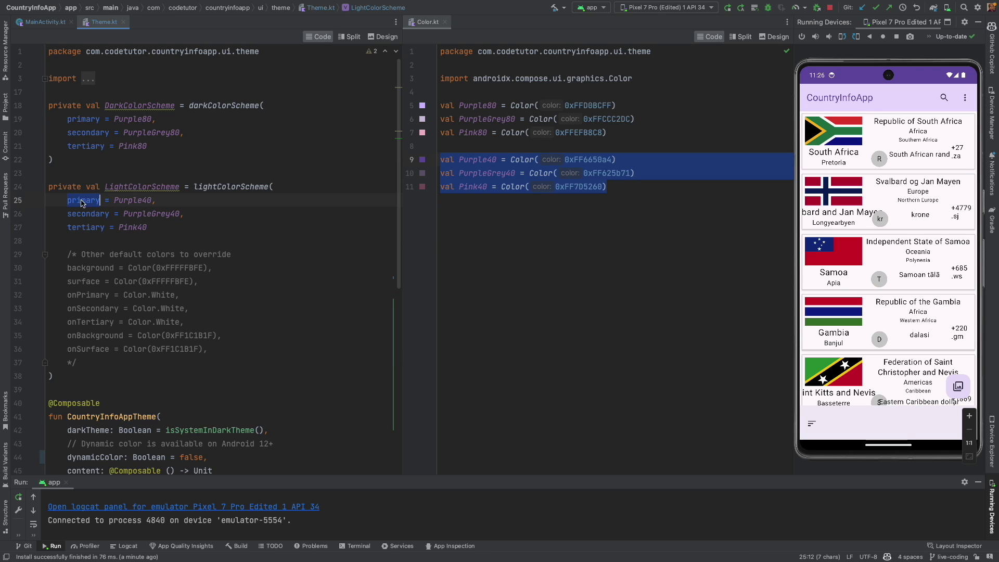
pyautogui.click(84, 227)
# - Hide the Run window and review the MyCustomAppTheme wrapper around CountryInfoAppScaffold in MainActivity.kt
pyautogui.hotkey('shift', 'Escape')
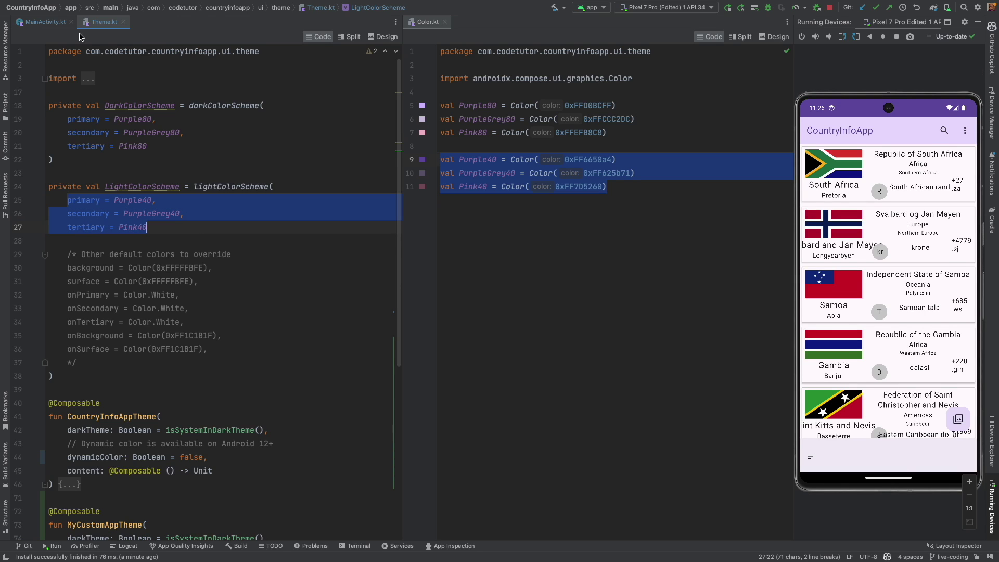
pyautogui.click(45, 22)
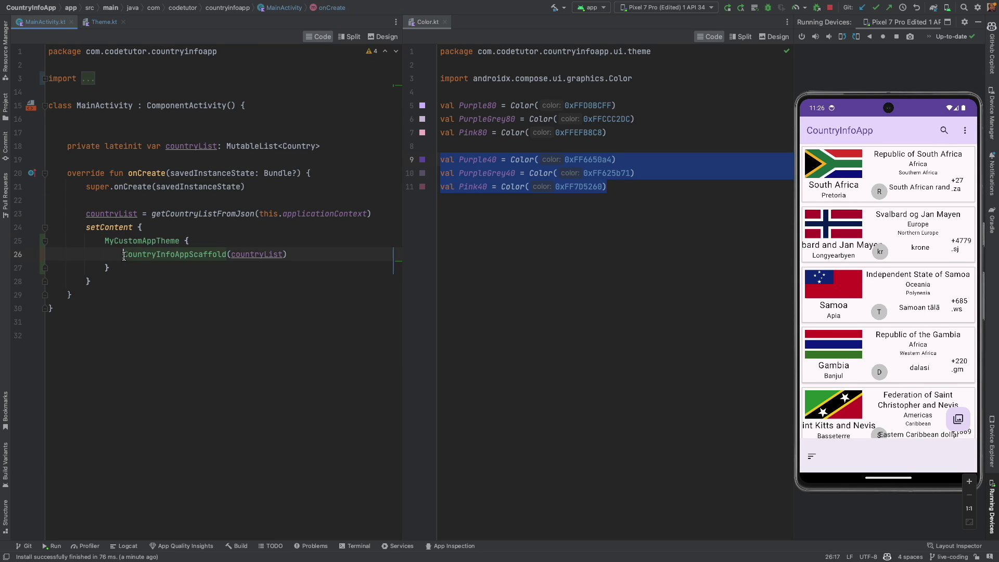
pyautogui.moveTo(124, 254); pyautogui.dragTo(307, 254)
pyautogui.click(104, 240)
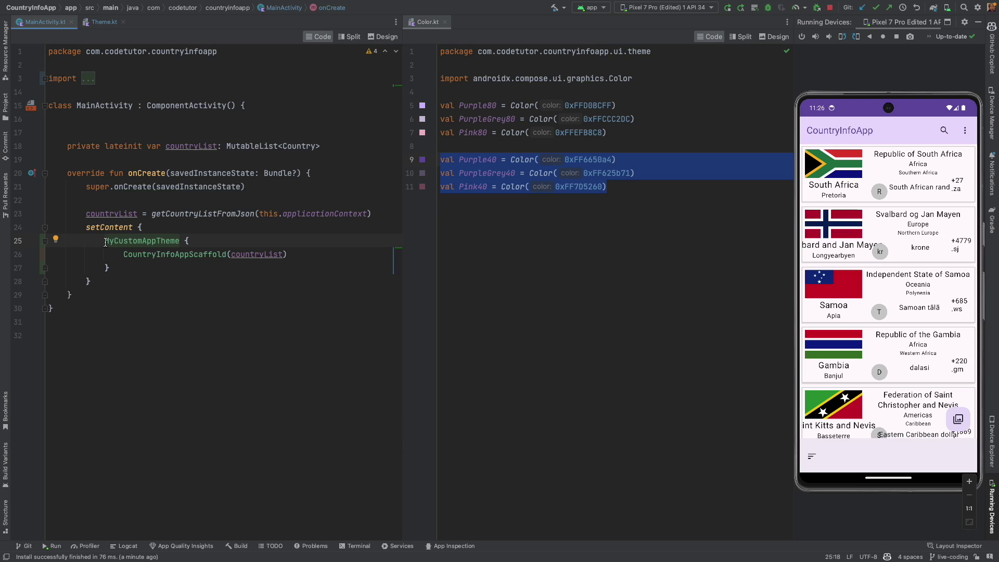
pyautogui.moveTo(104, 240)
pyautogui.mouseDown()
pyautogui.moveTo(110, 268)
pyautogui.moveTo(289, 254)
pyautogui.mouseUp()
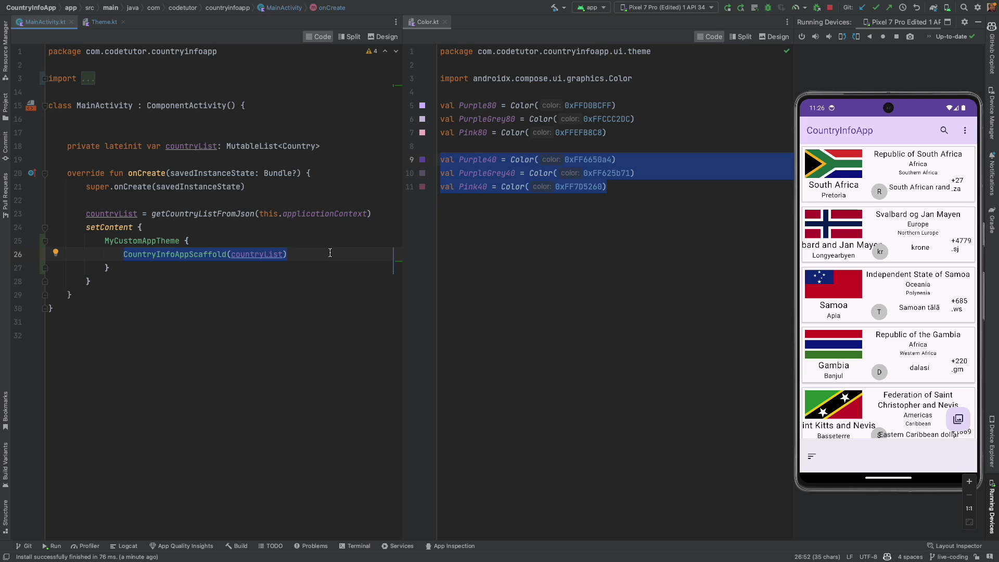
pyautogui.click(330, 253)
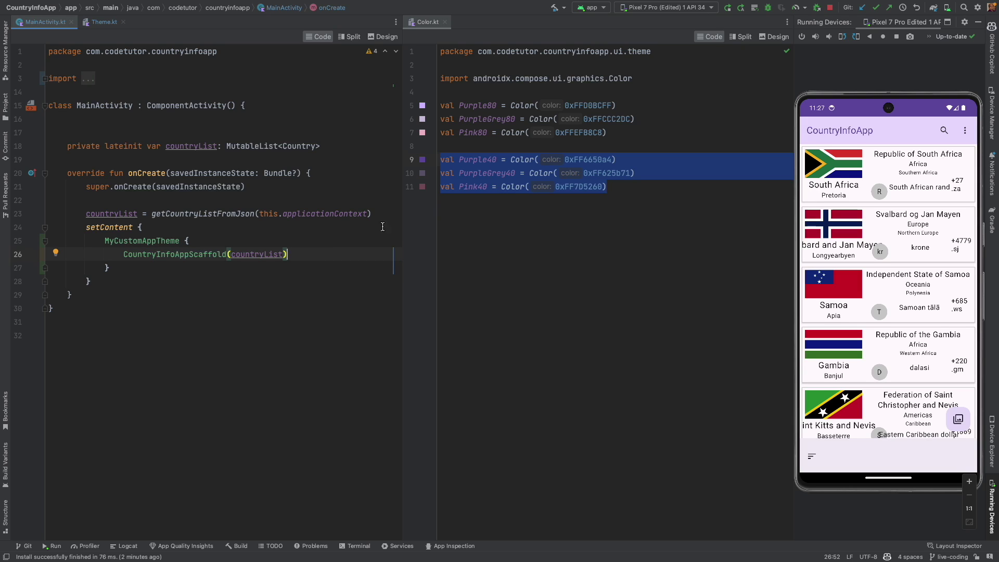
# - Review the full MyCustomAppTheme function in Theme.kt, then the MainActivity.kt wrapper again
pyautogui.click(104, 21)
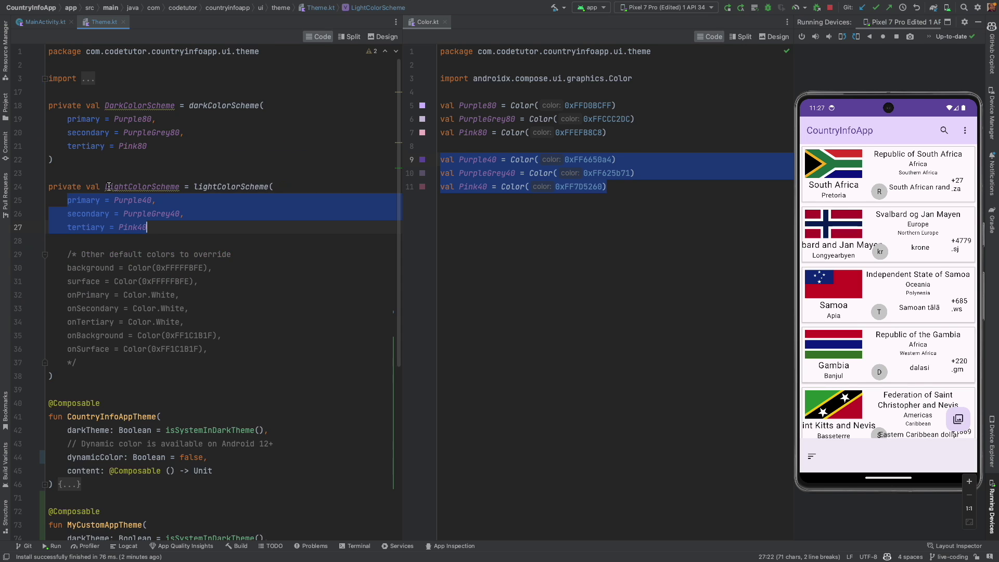
pyautogui.scroll(-3, 198, 312)
pyautogui.scroll(-3, 198, 398)
pyautogui.moveTo(49, 236); pyautogui.dragTo(52, 466)
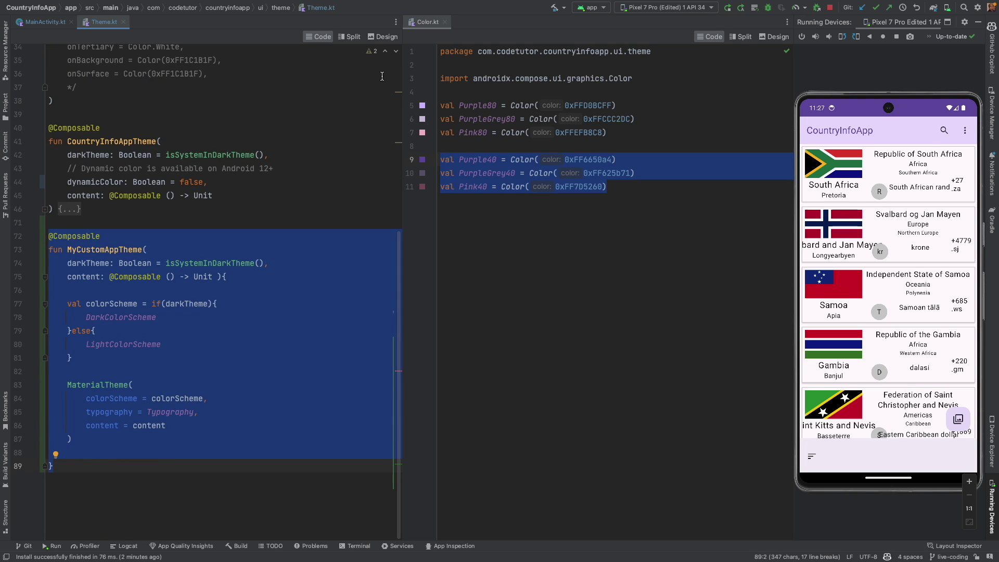
pyautogui.click(29, 23)
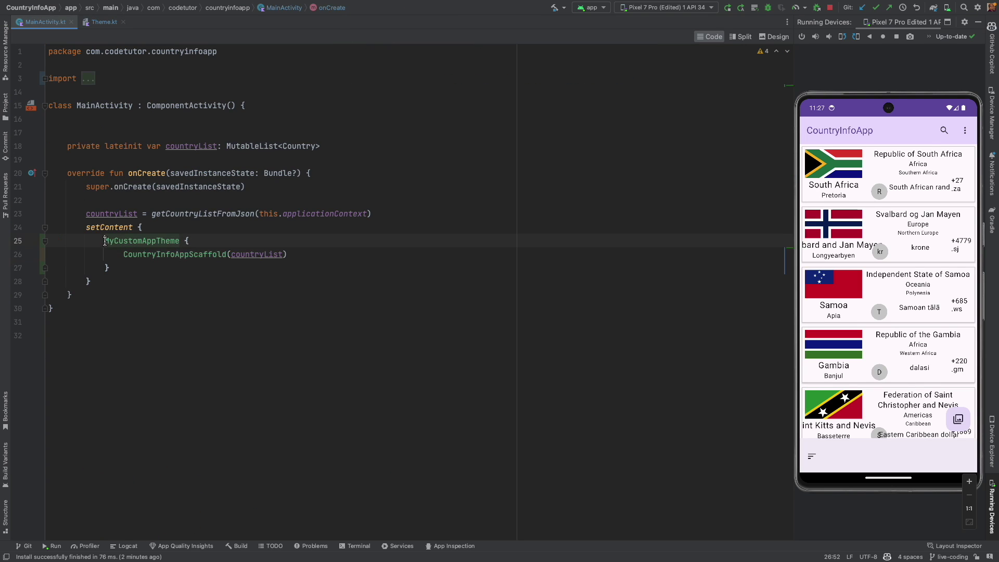
pyautogui.moveTo(105, 241); pyautogui.dragTo(110, 268)
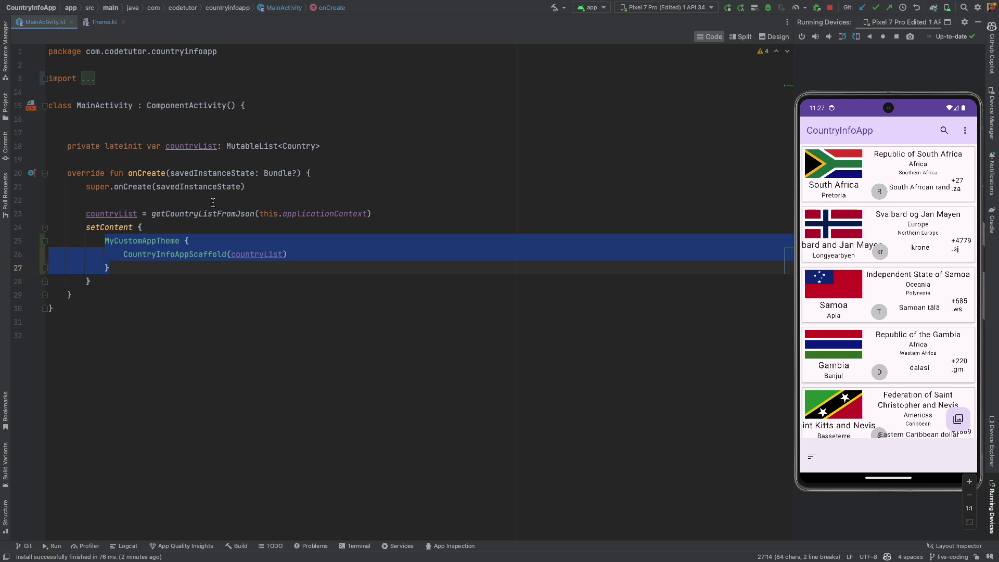
pyautogui.click(306, 254)
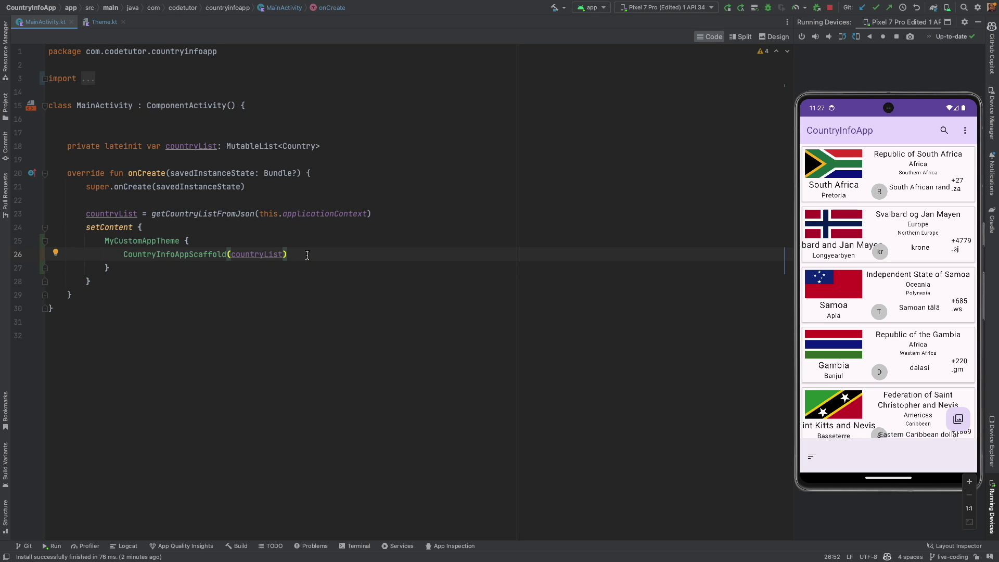